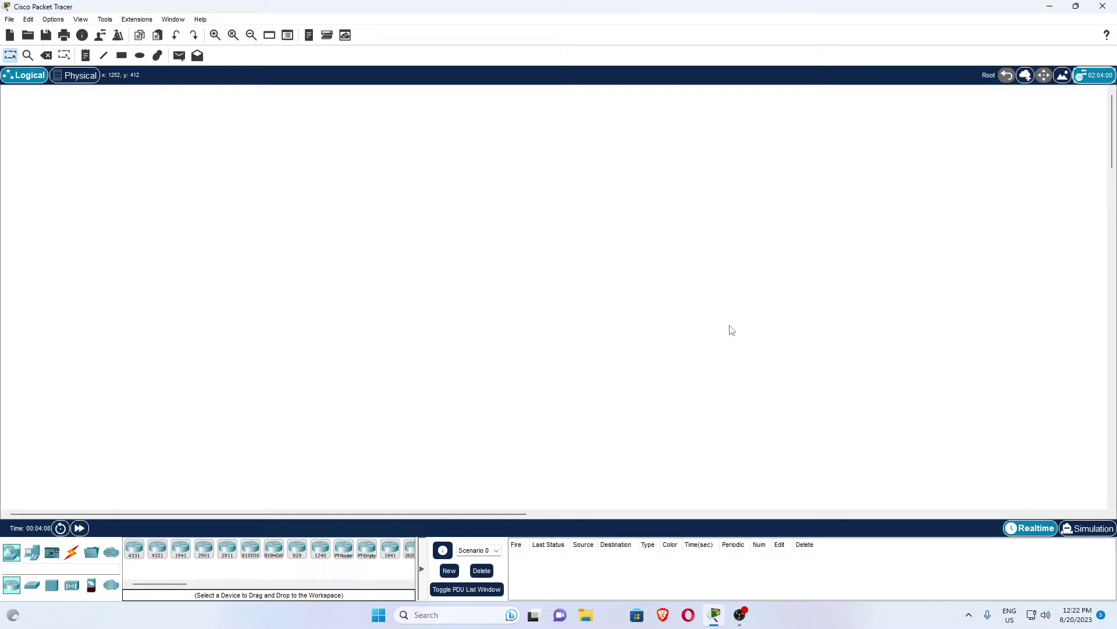
- Open the Corporate Office floor plan inside Home City in the physical workspace
left_click(81, 76)
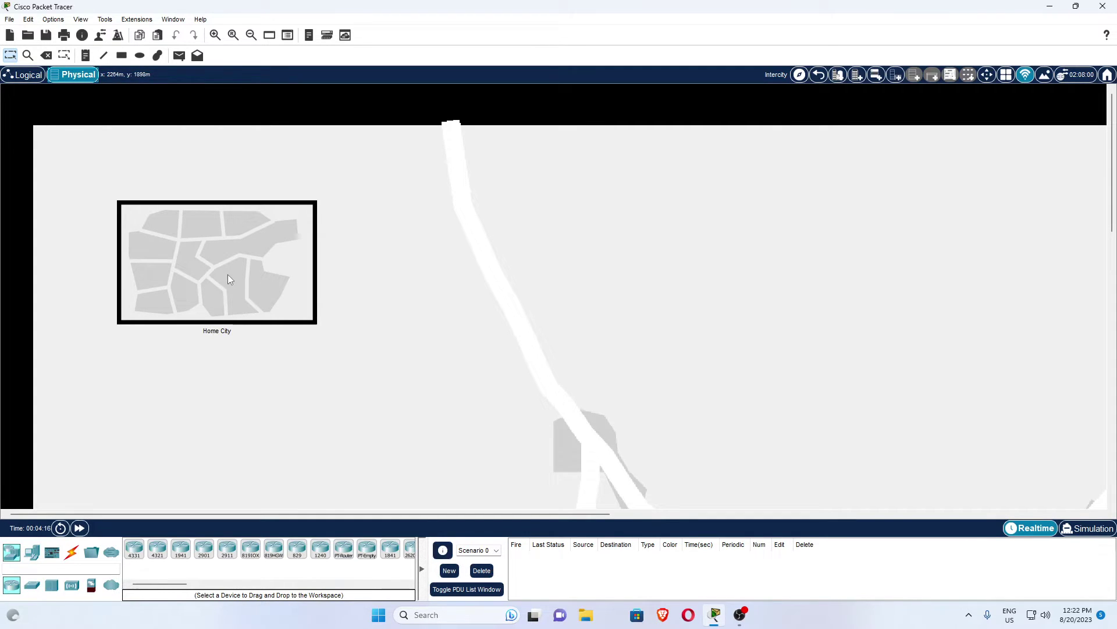
left_click(196, 269)
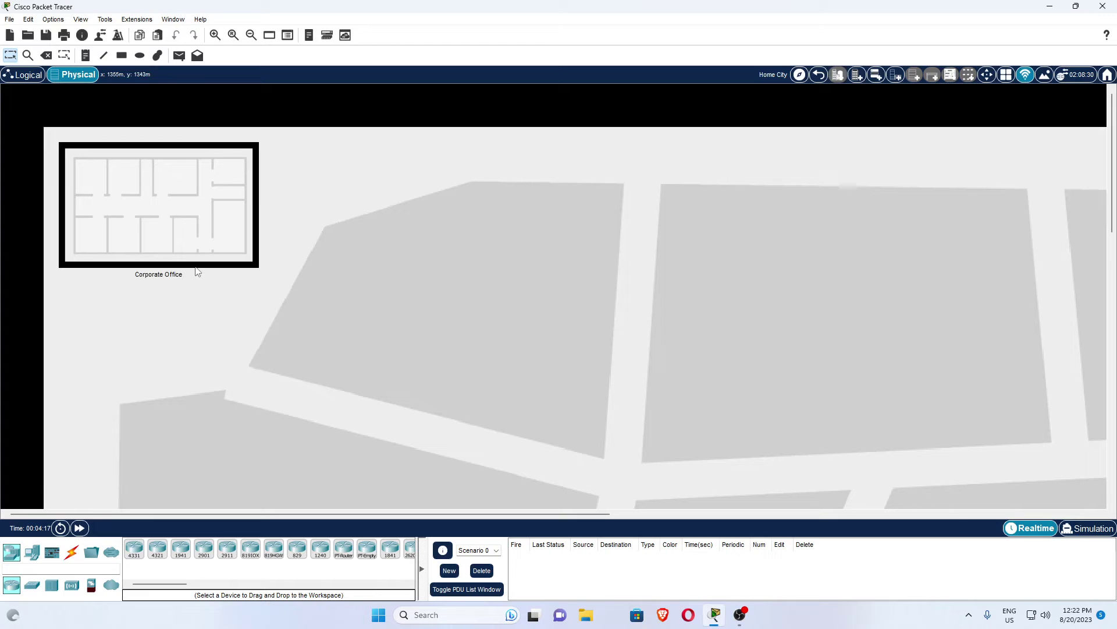
left_click(150, 231)
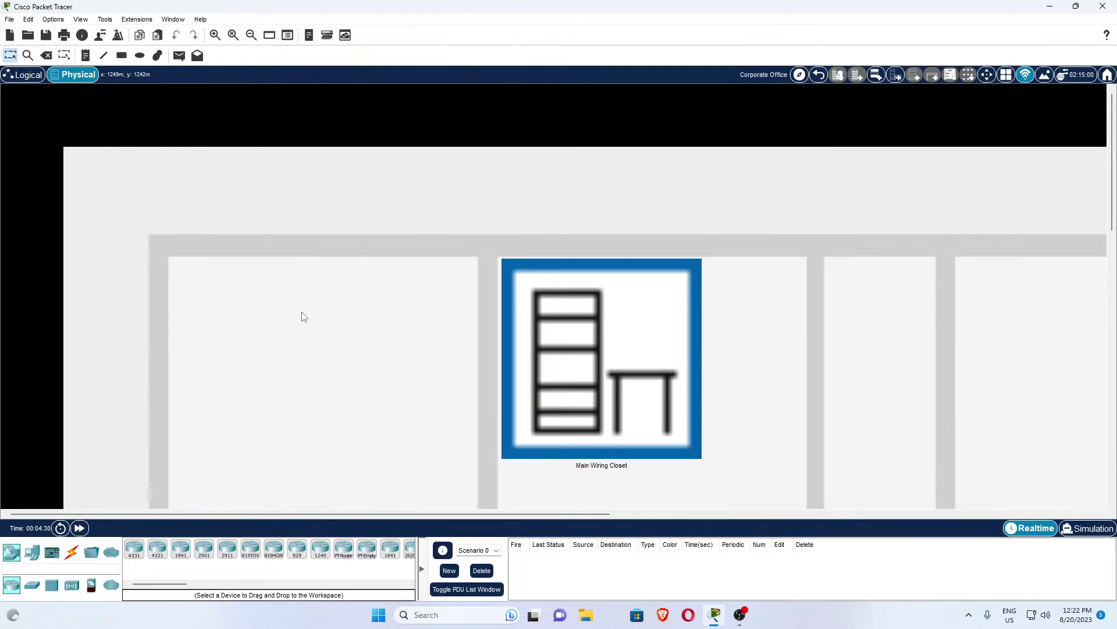
- Add a new wiring closet to the Corporate Office and place it in the room beside the Main Wiring Closet
scroll(302, 316, "down", 3)
scroll(302, 317, "up", 2)
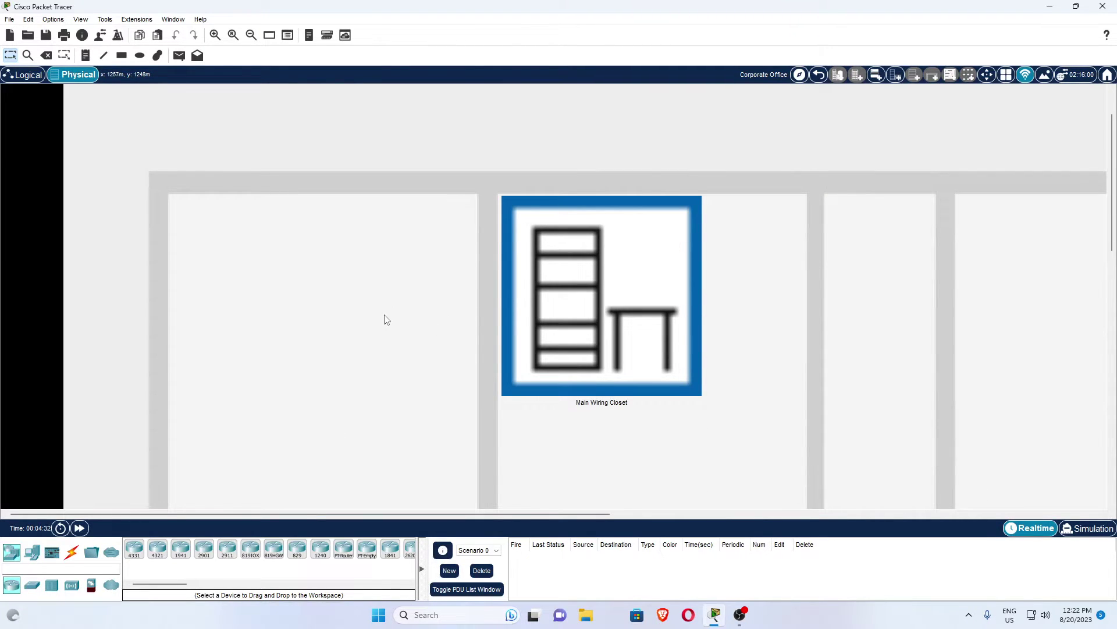
scroll(386, 317, "down", 3)
scroll(387, 316, "up", 2)
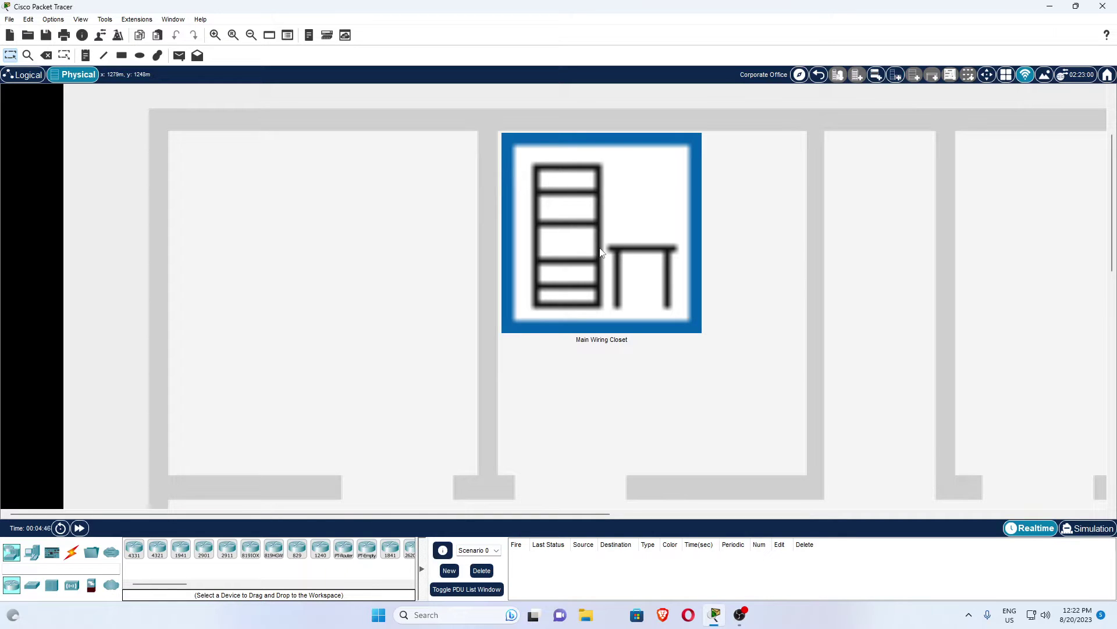
left_click(896, 74)
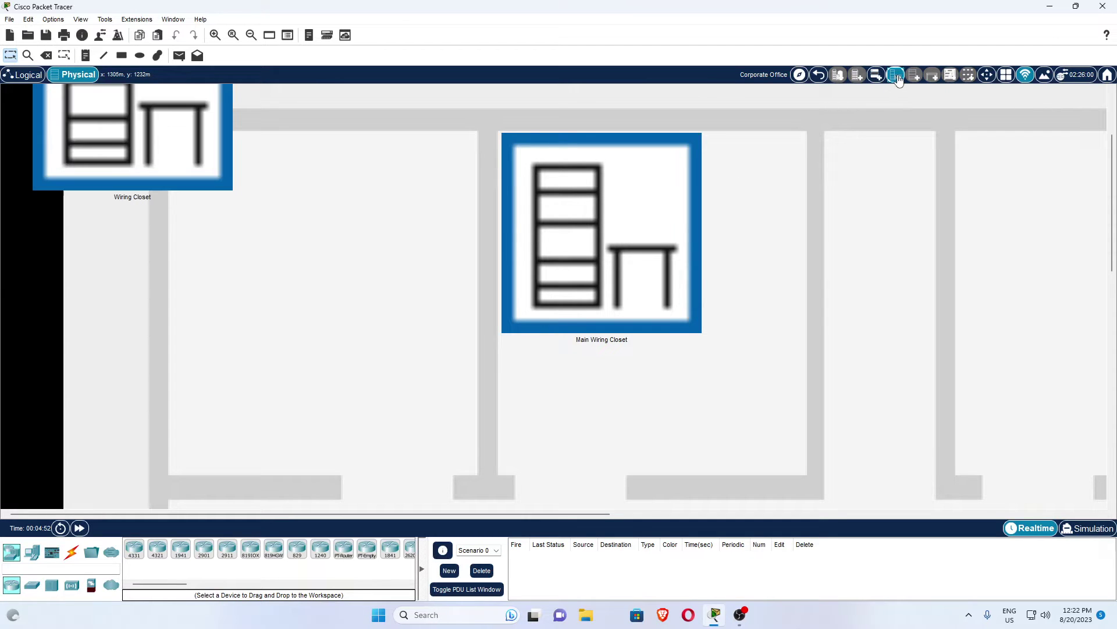
left_click_drag(206, 133, 389, 282)
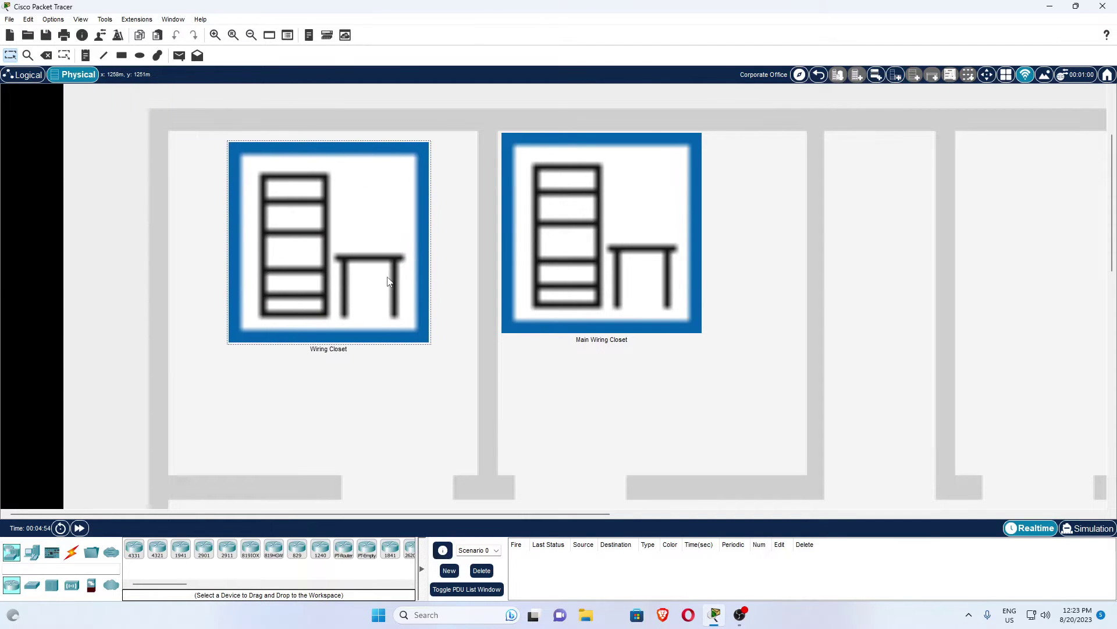
- Rename the new wiring closet to room1 and the Main Wiring Closet to room2
left_click(341, 354)
left_click_drag(308, 350, 223, 344)
type("room1")
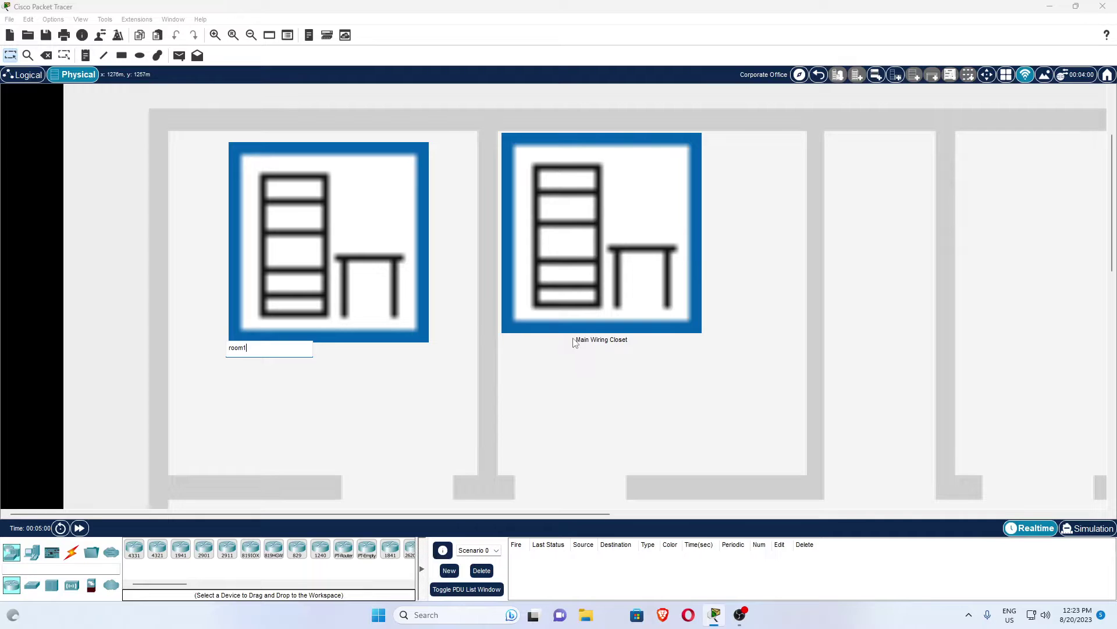
left_click(594, 346)
left_click_drag(573, 341, 492, 338)
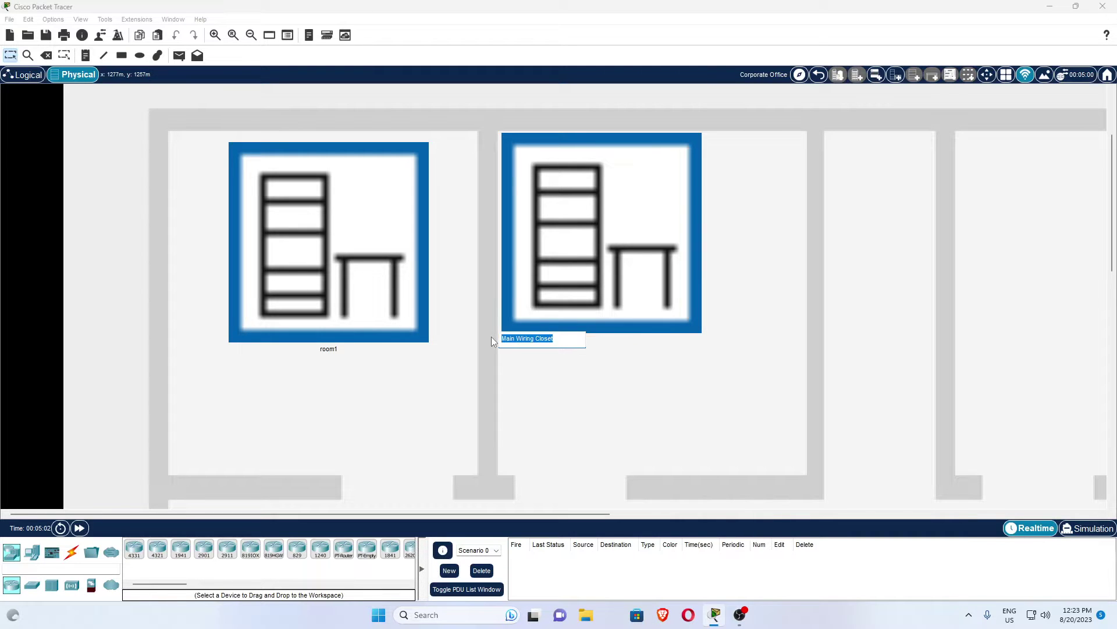
type("room2")
left_click(876, 329)
- Place a 2960 switch in the room1 wiring closet
left_click(216, 35)
scroll(351, 278, "up", 2)
scroll(351, 278, "down", 1)
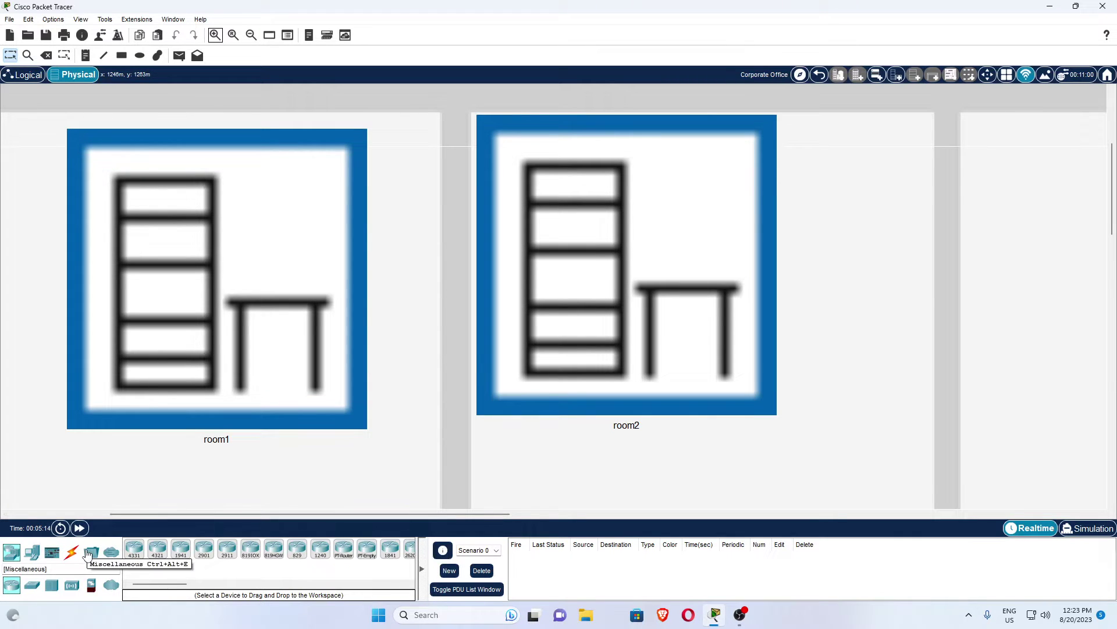
left_click(39, 587)
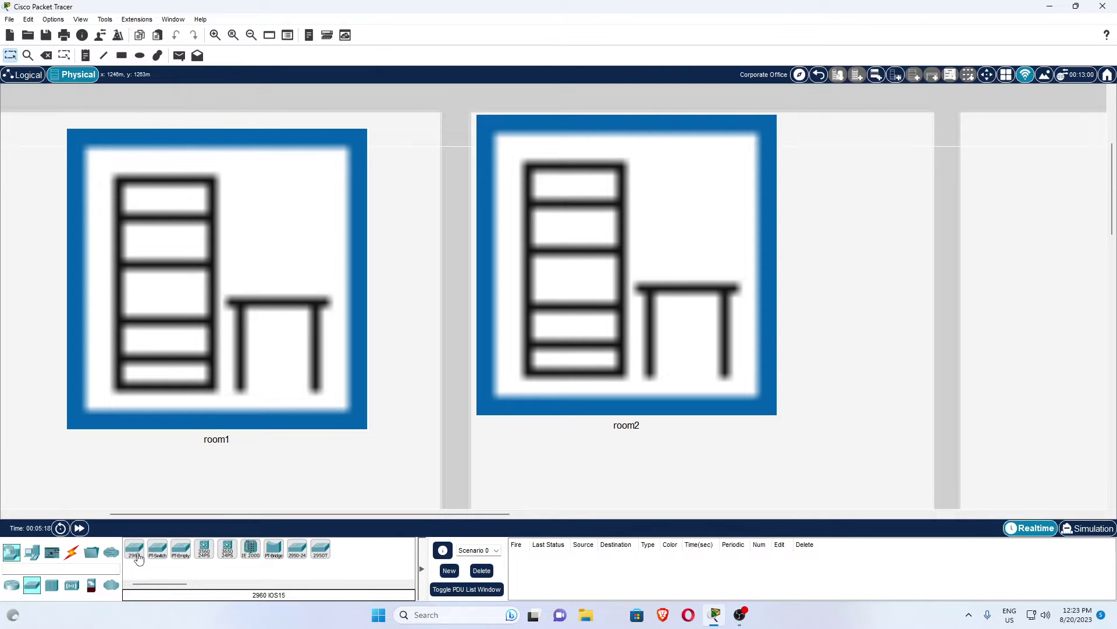
mouse_move(138, 555)
left_mouse_down()
mouse_move(140, 407)
mouse_move(185, 289)
left_mouse_up()
- Enter room1 and examine the power distribution device and the switch mounted in its rack
left_click(182, 285)
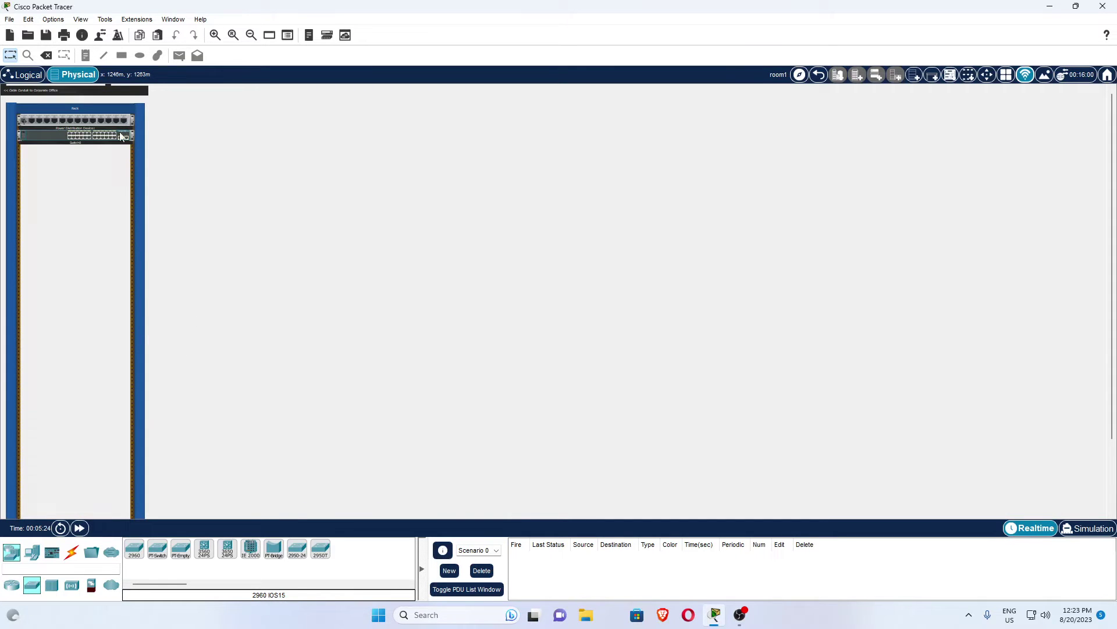
left_click(215, 36)
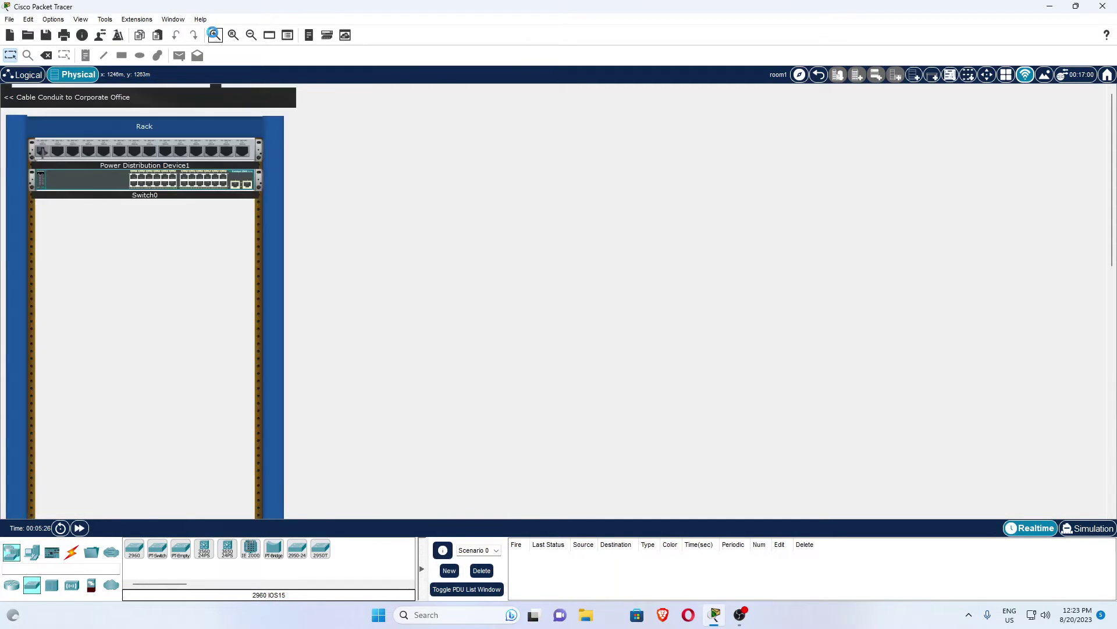
left_click(215, 36)
scroll(356, 266, "down", 3)
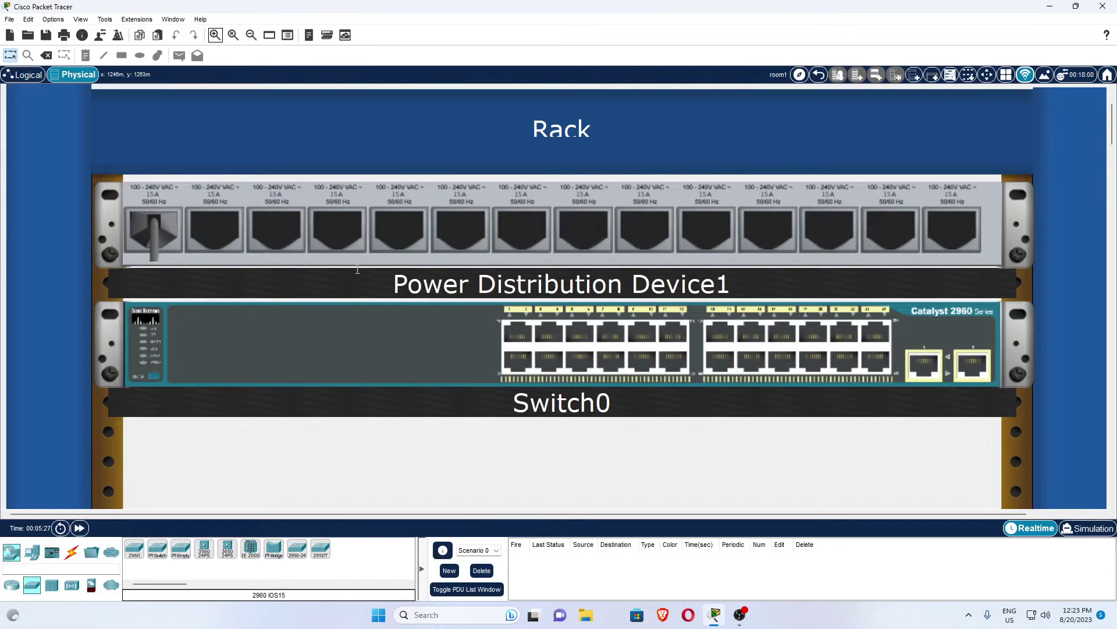
scroll(356, 267, "up", 3)
scroll(357, 266, "up", 1)
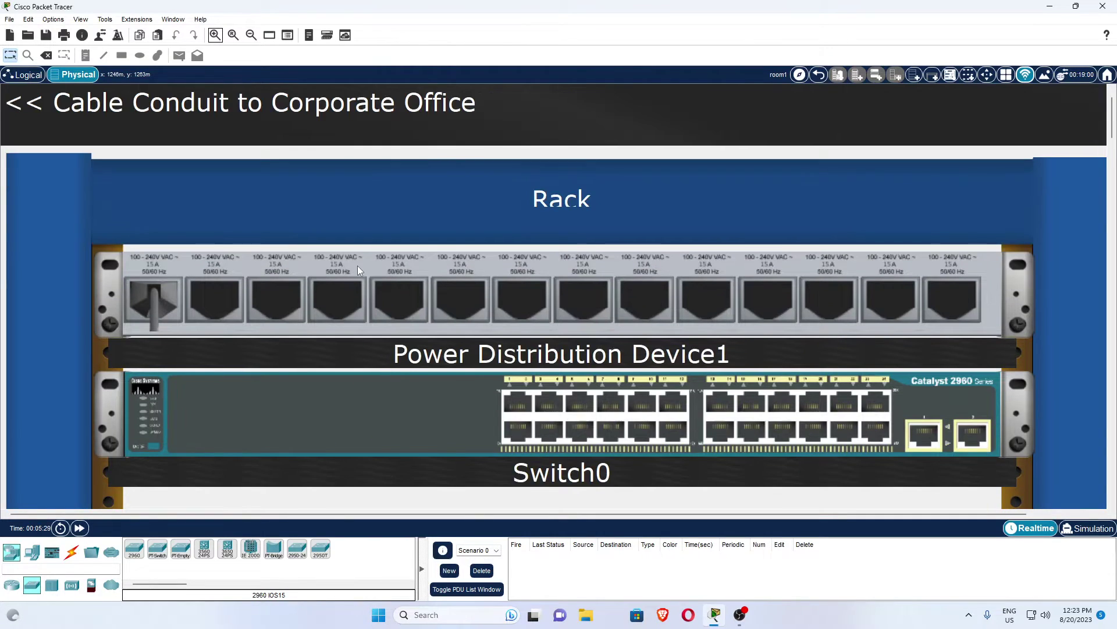
scroll(357, 265, "down", 6)
scroll(357, 265, "up", 2)
scroll(357, 266, "up", 1)
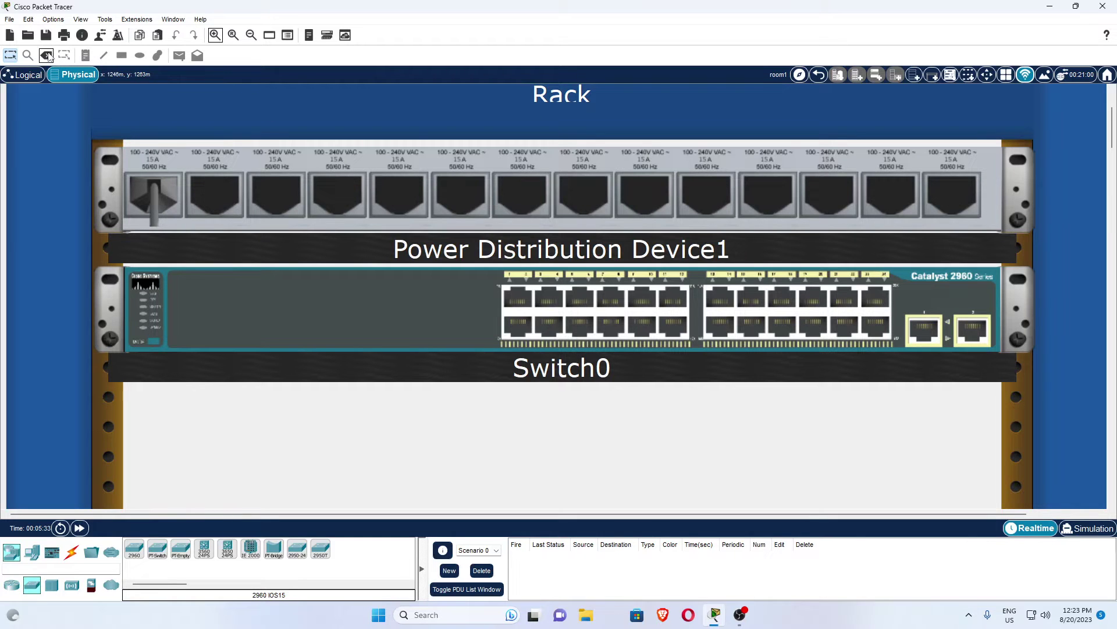
- Place two PCs side by side on a table next to the rack in room1
left_click(232, 35)
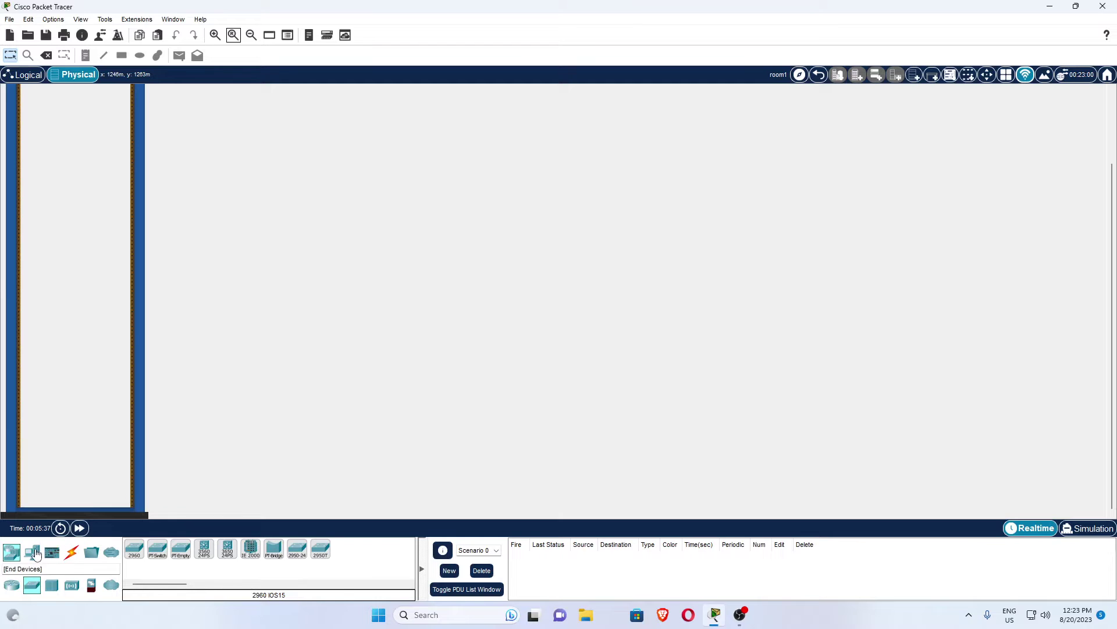
left_click(32, 552)
left_click_drag(134, 550, 210, 345)
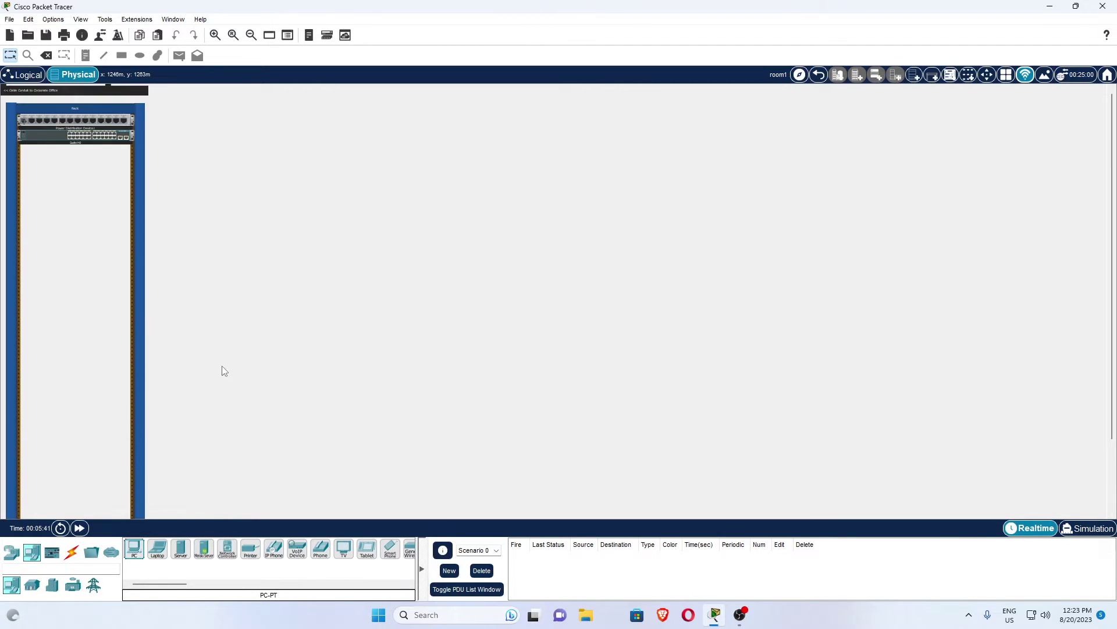
left_click_drag(134, 550, 196, 242)
left_click_drag(134, 550, 127, 333)
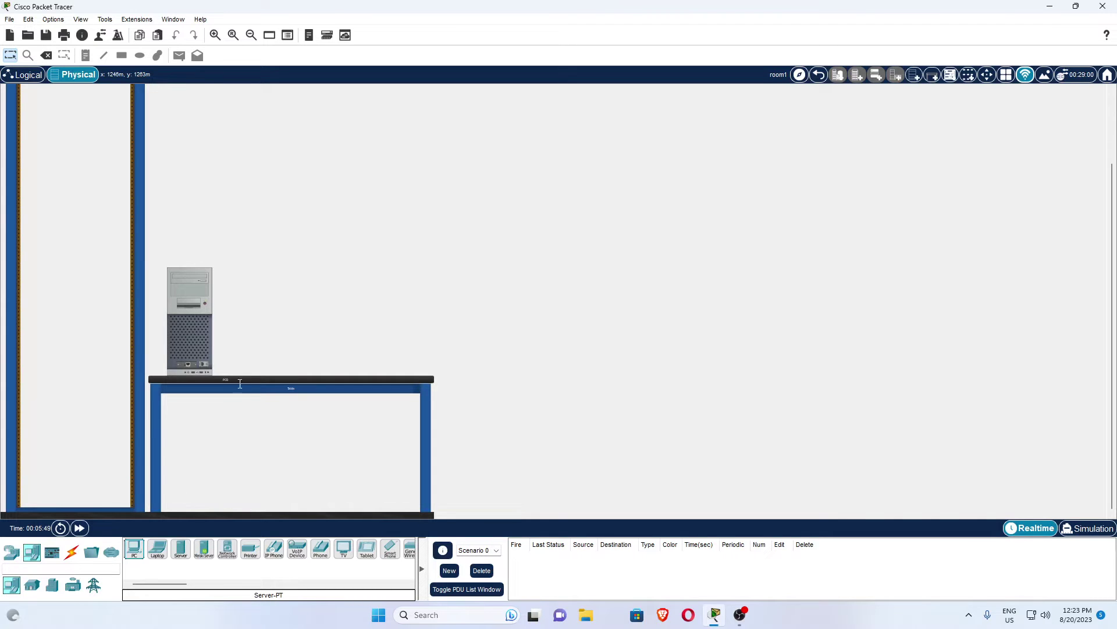
left_click_drag(145, 547, 310, 263)
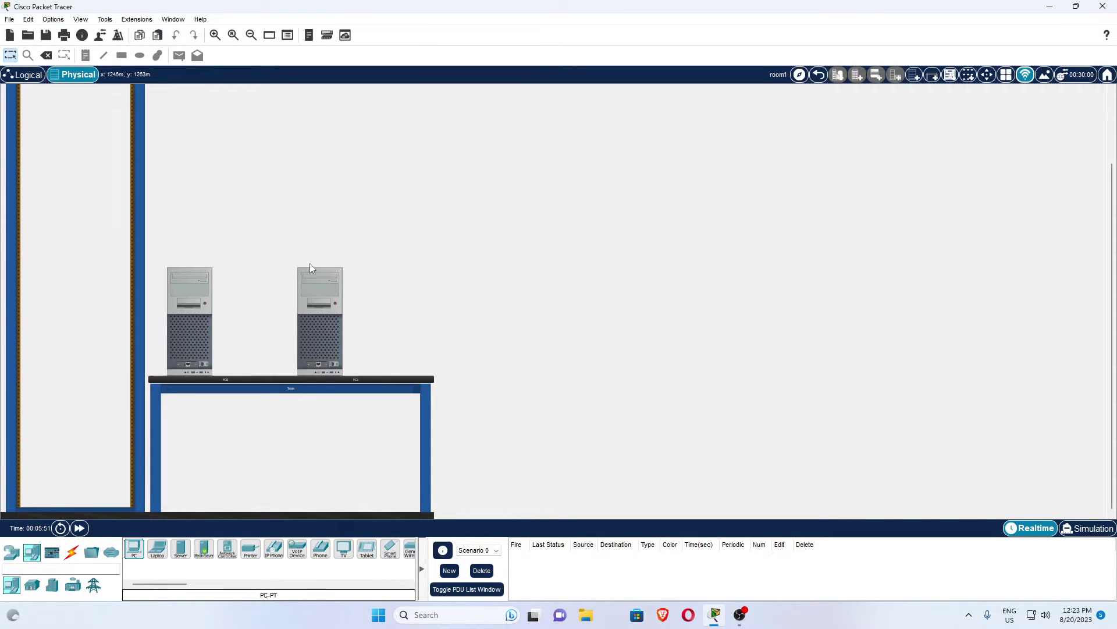
- Connect the Ethernet port of PC0 to the last lower-row port of the switch with a copper straight-through cable
scroll(462, 287, "up", 1)
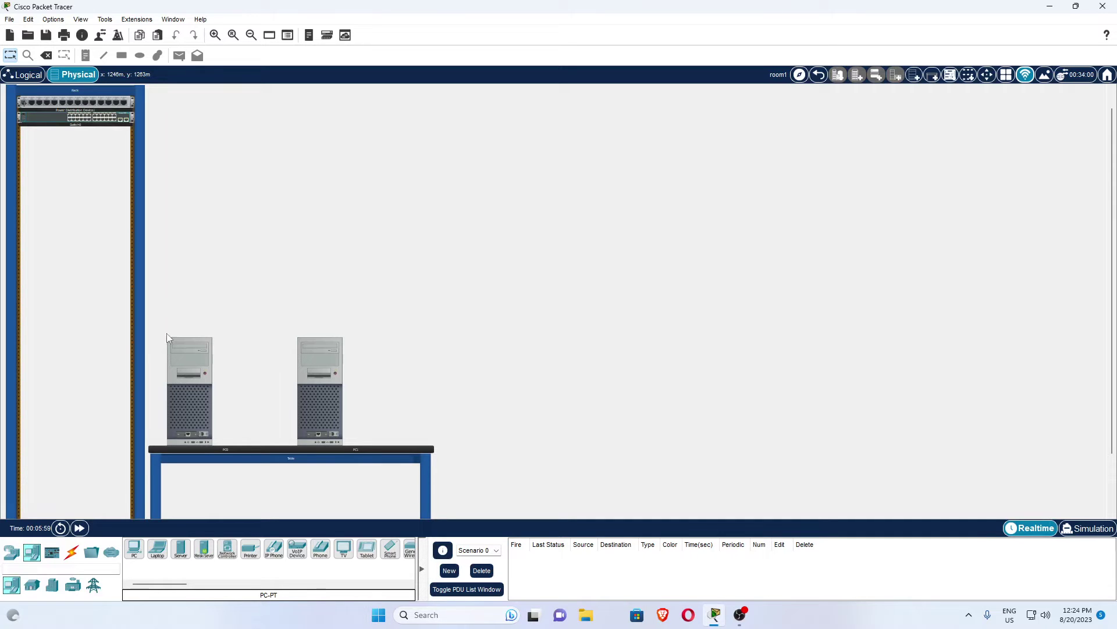
left_click(215, 35)
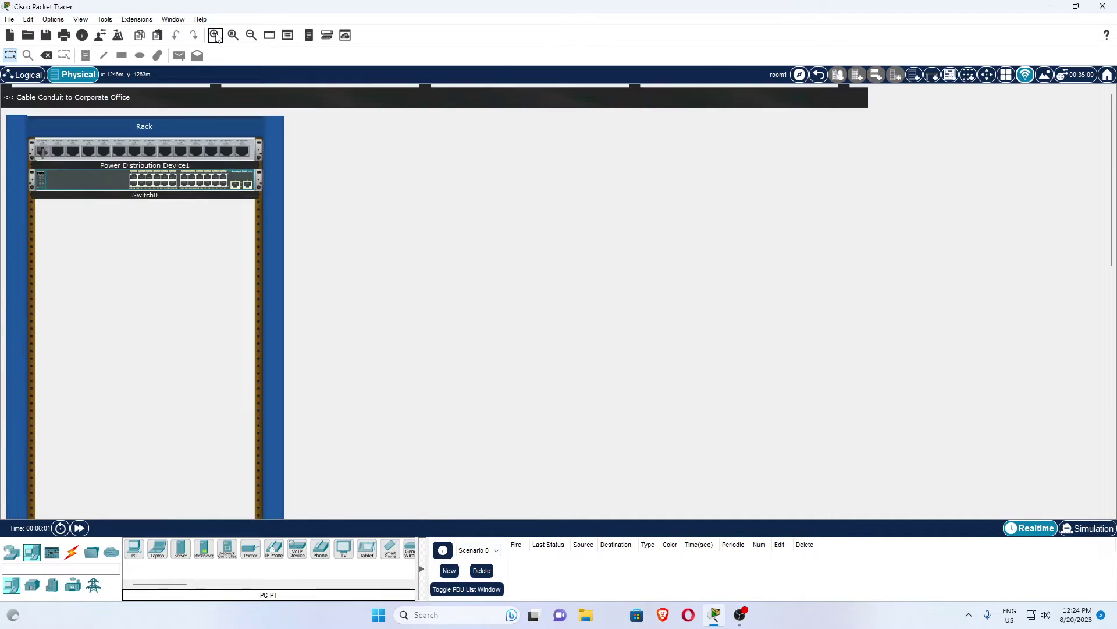
scroll(328, 254, "down", 10)
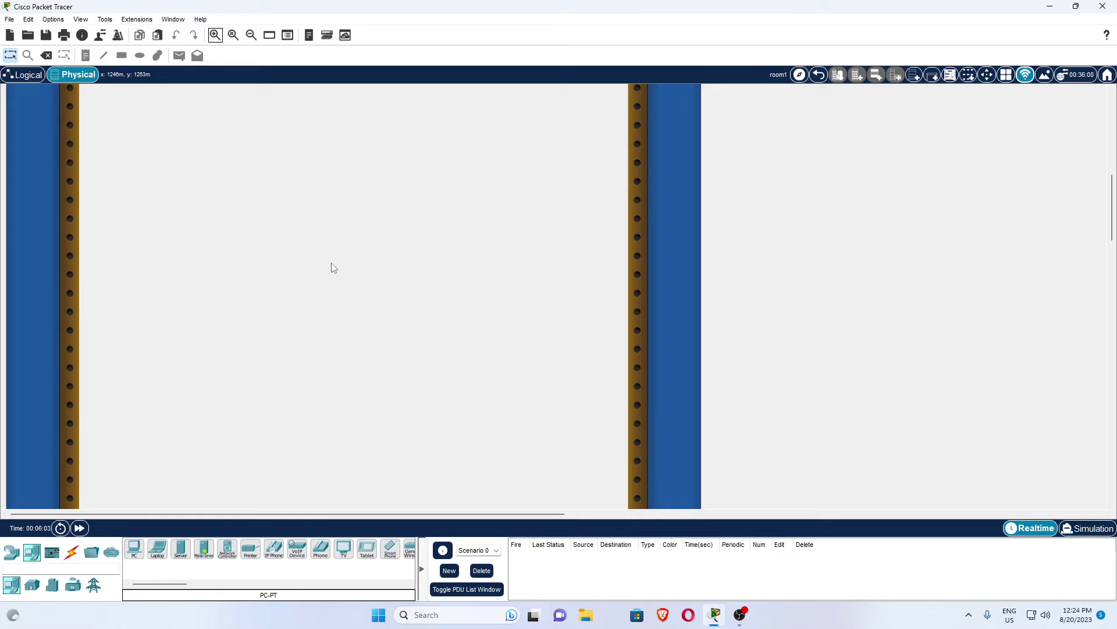
scroll(327, 331, "down", 6)
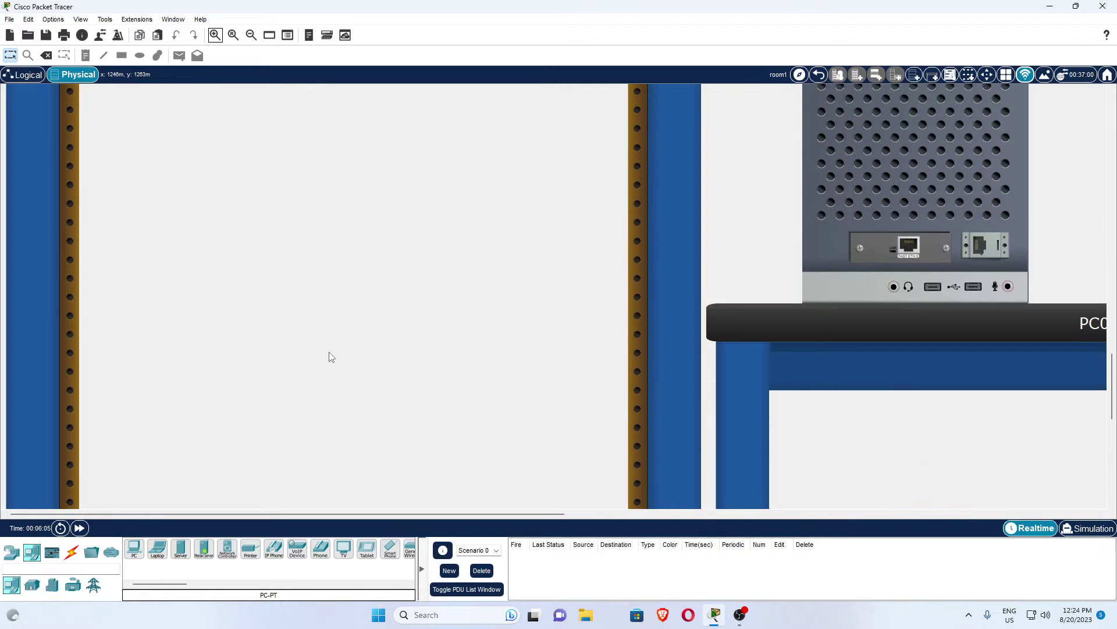
scroll(329, 370, "up", 2)
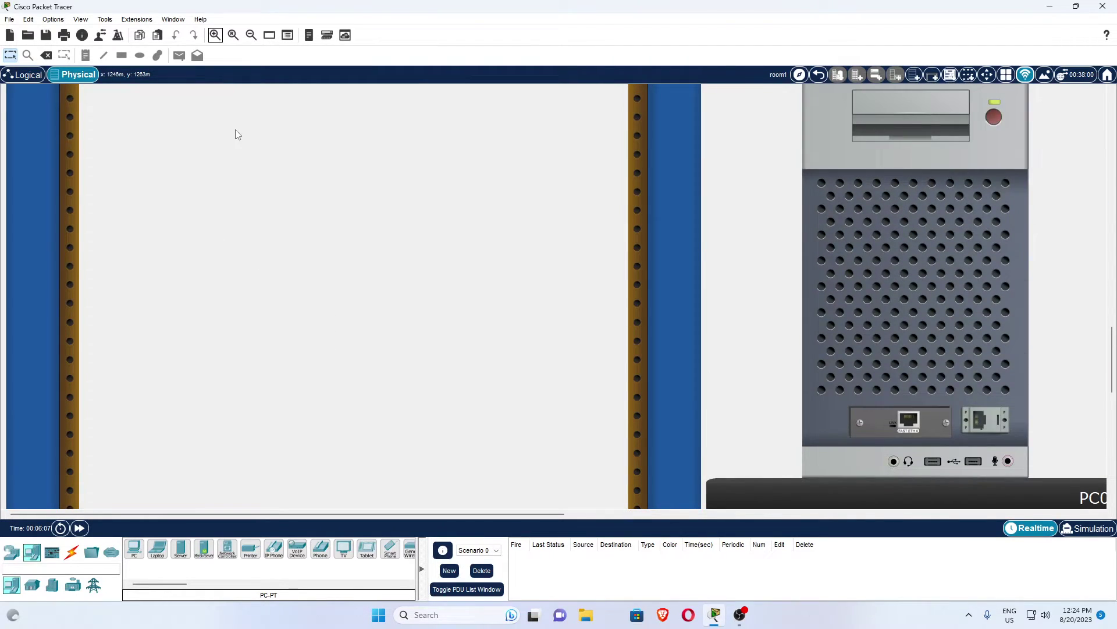
left_click(234, 35)
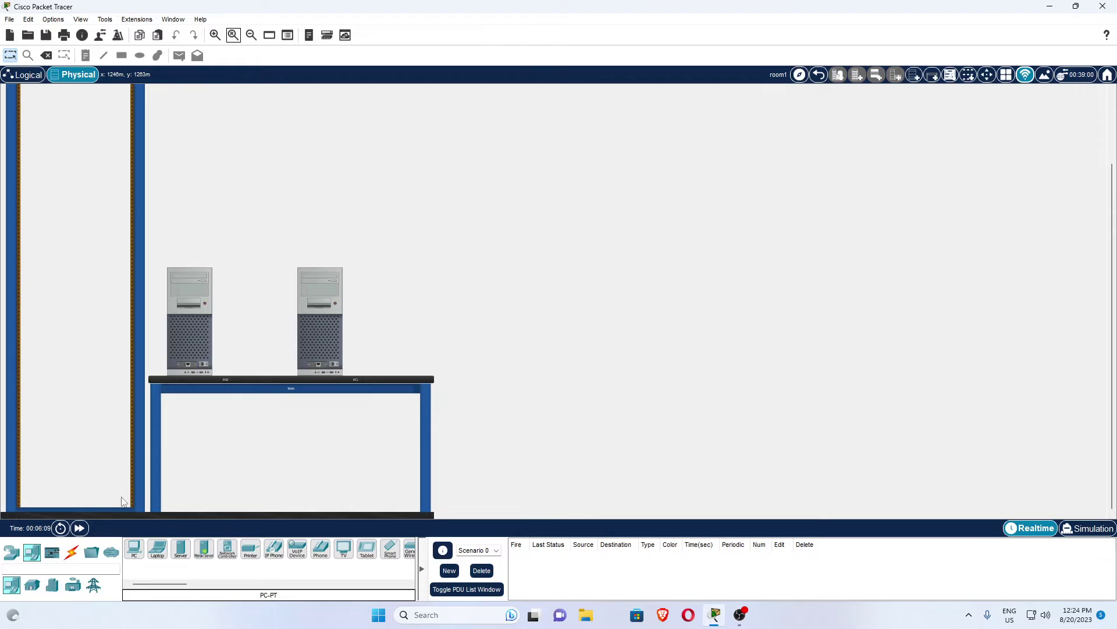
left_click(77, 554)
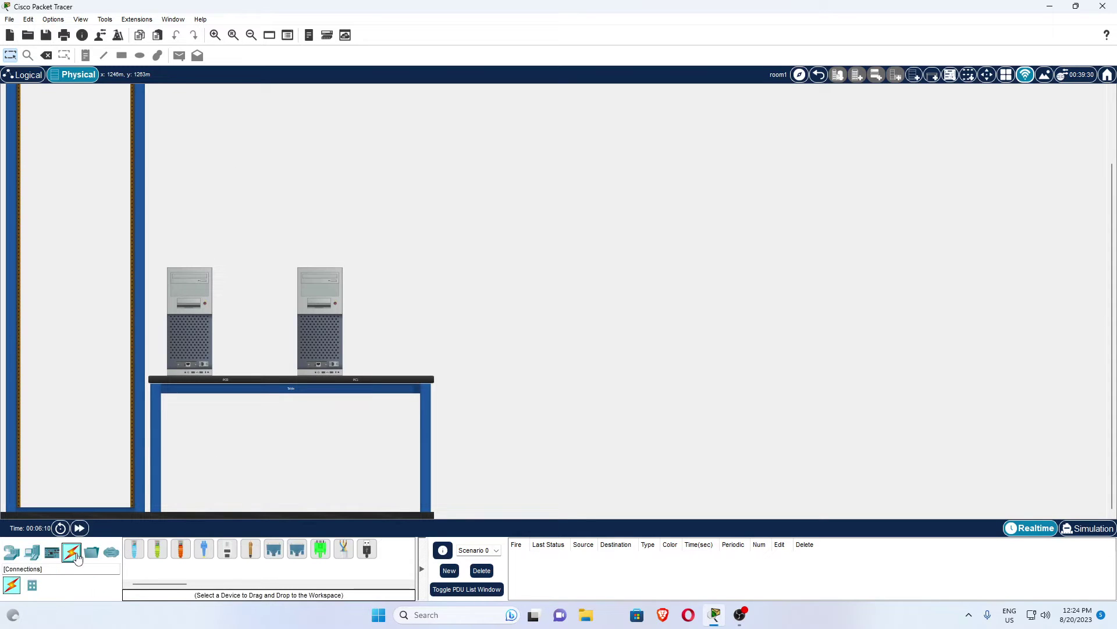
left_click(158, 550)
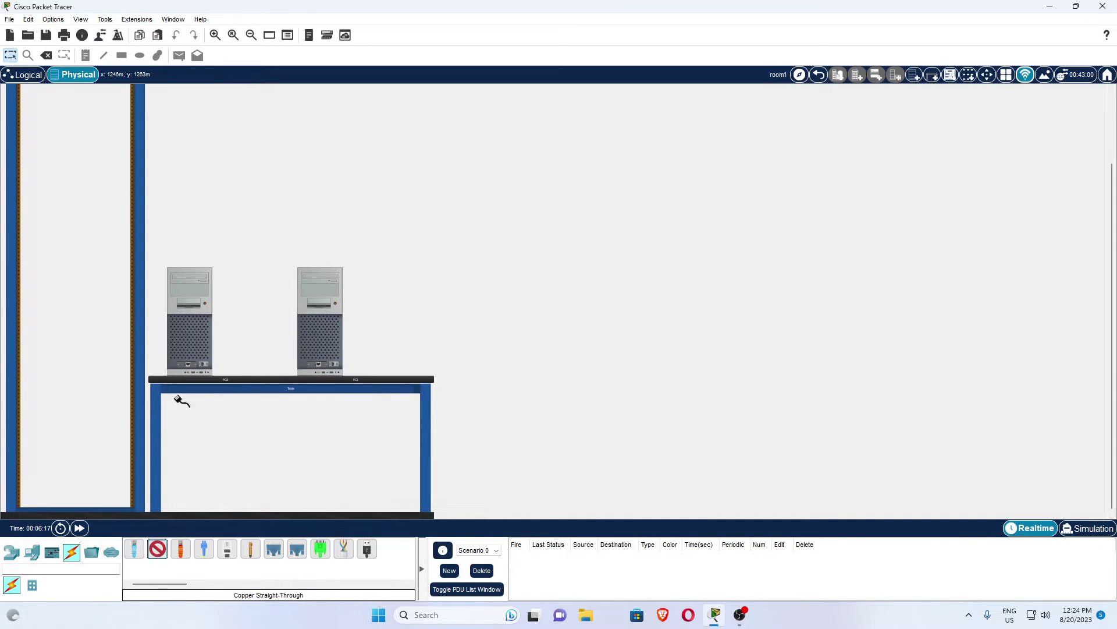
left_click(187, 366)
scroll(123, 294, "up", 2)
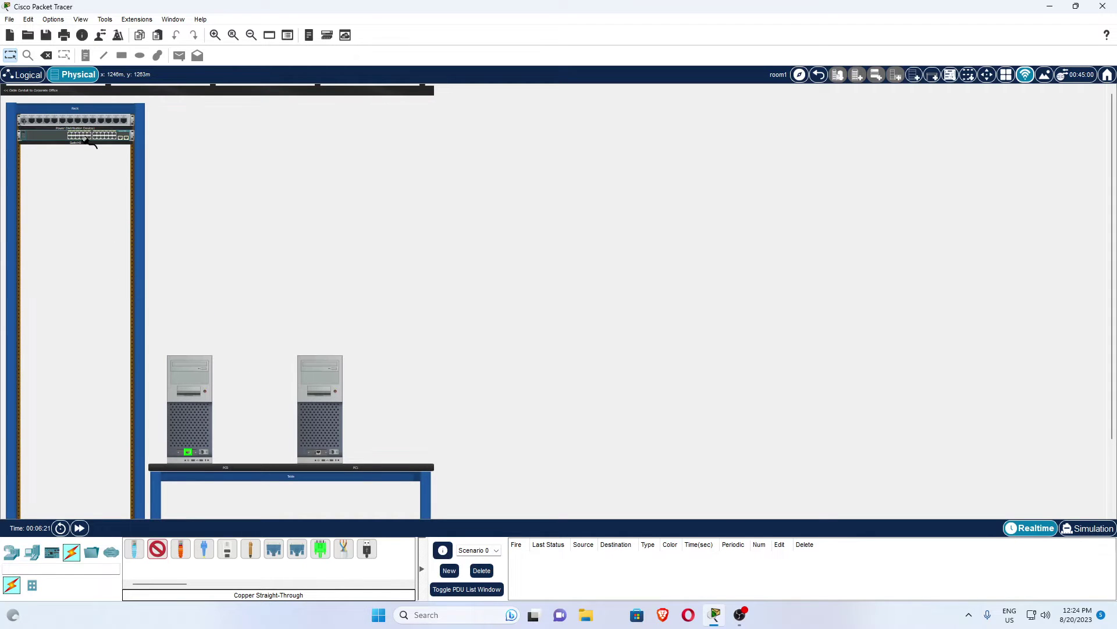
left_click(114, 138)
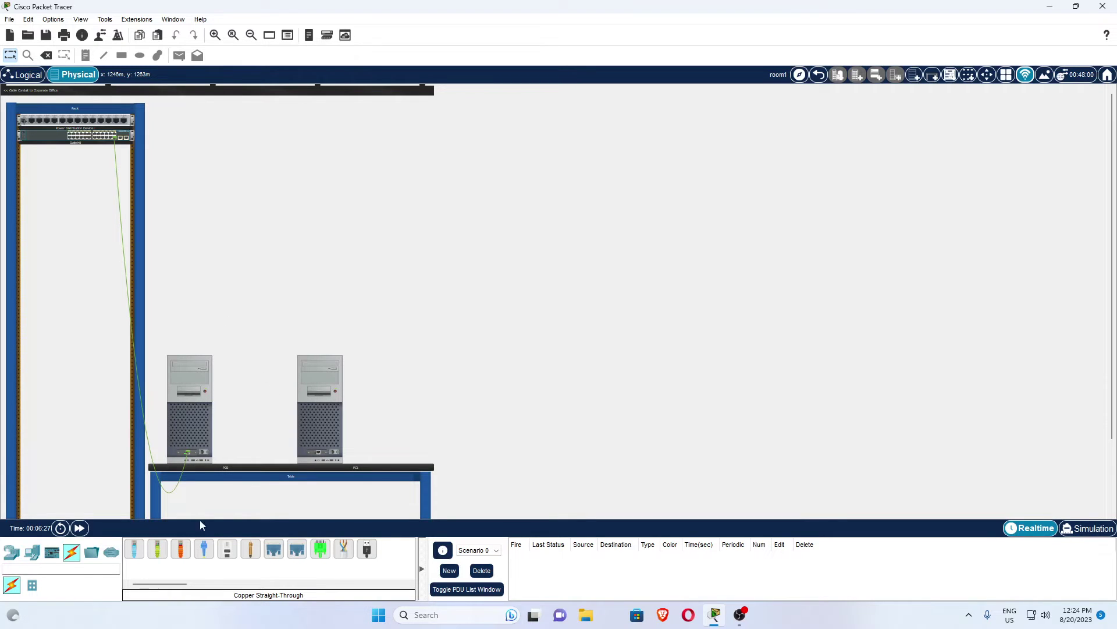
- Connect the second PC to the adjacent lower-row switch port with another copper straight-through cable
left_click(157, 549)
left_click(113, 142)
- Examine both cable runs up close, from the switch ports in the rack to the Ethernet ports of the two PCs
left_click(215, 35)
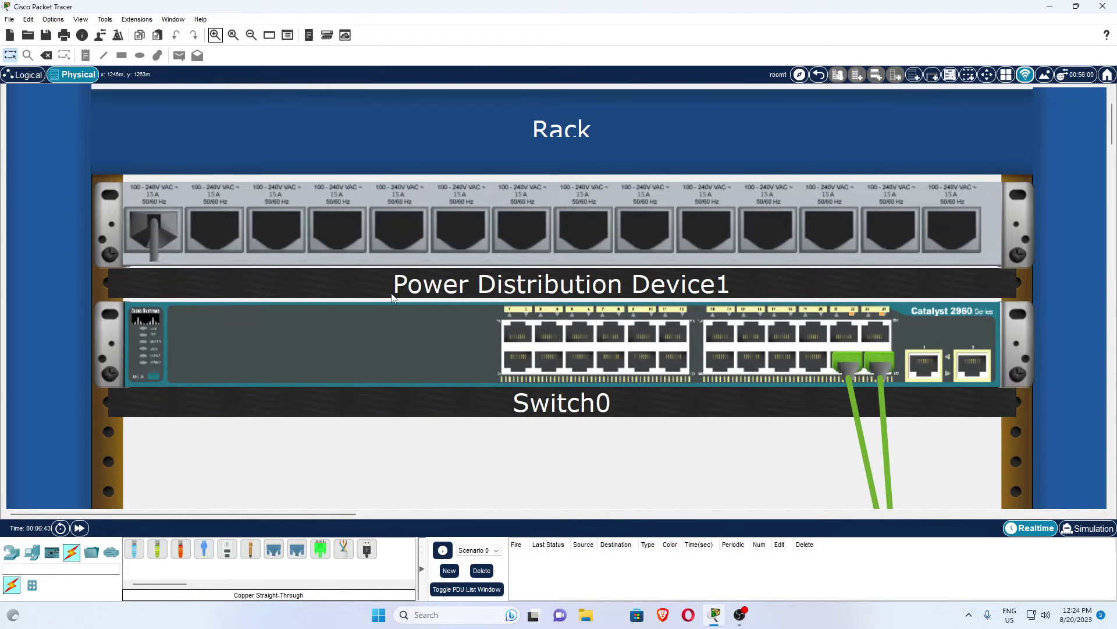
scroll(392, 296, "down", 1)
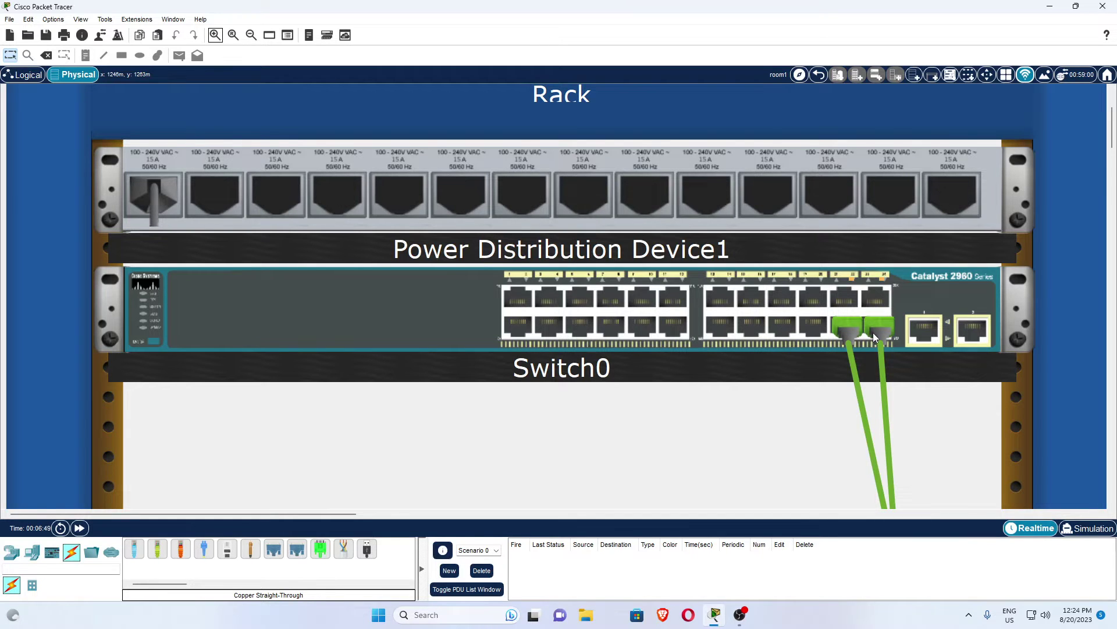
scroll(873, 332, "down", 10)
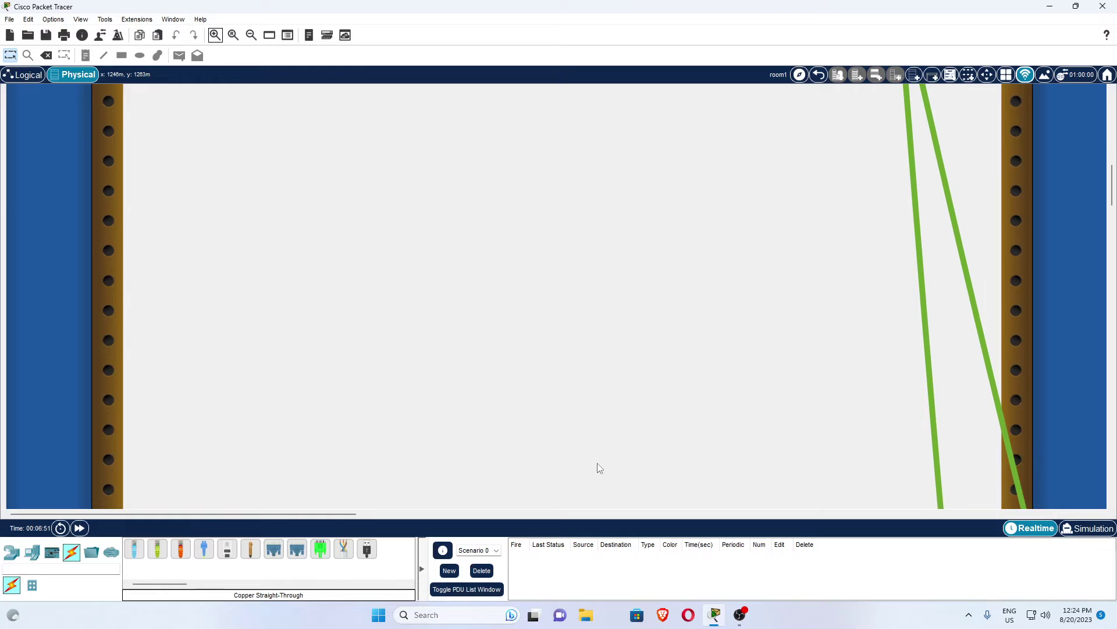
scroll(640, 466, "right", 10)
scroll(617, 429, "down", 10)
scroll(913, 333, "down", 10)
scroll(604, 316, "down", 1)
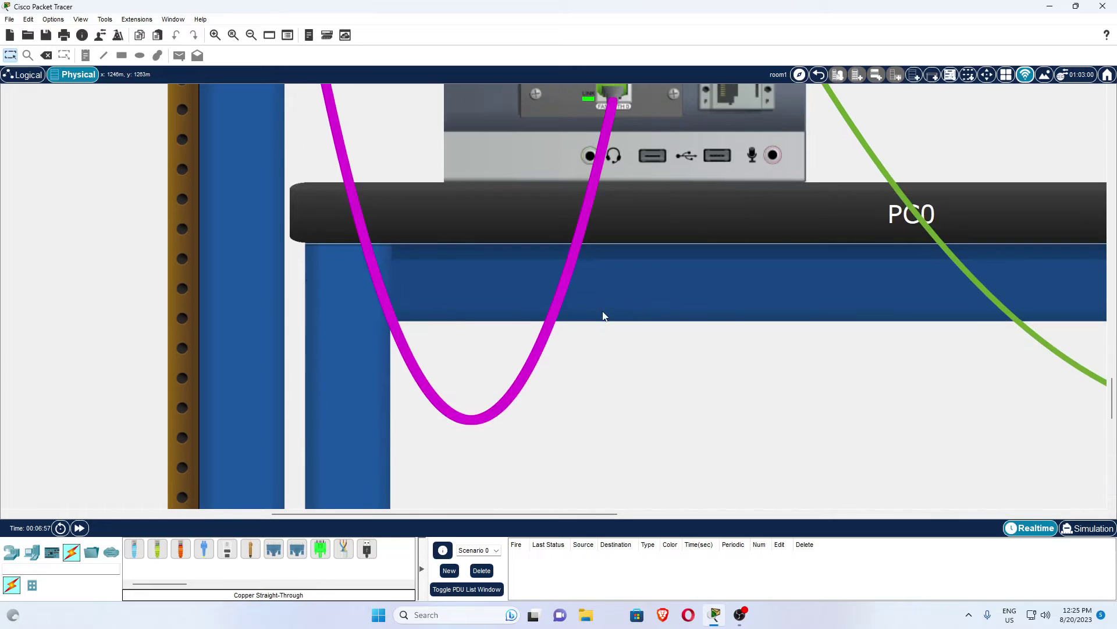
left_click_drag(393, 515, 598, 291)
scroll(796, 367, "up", 4)
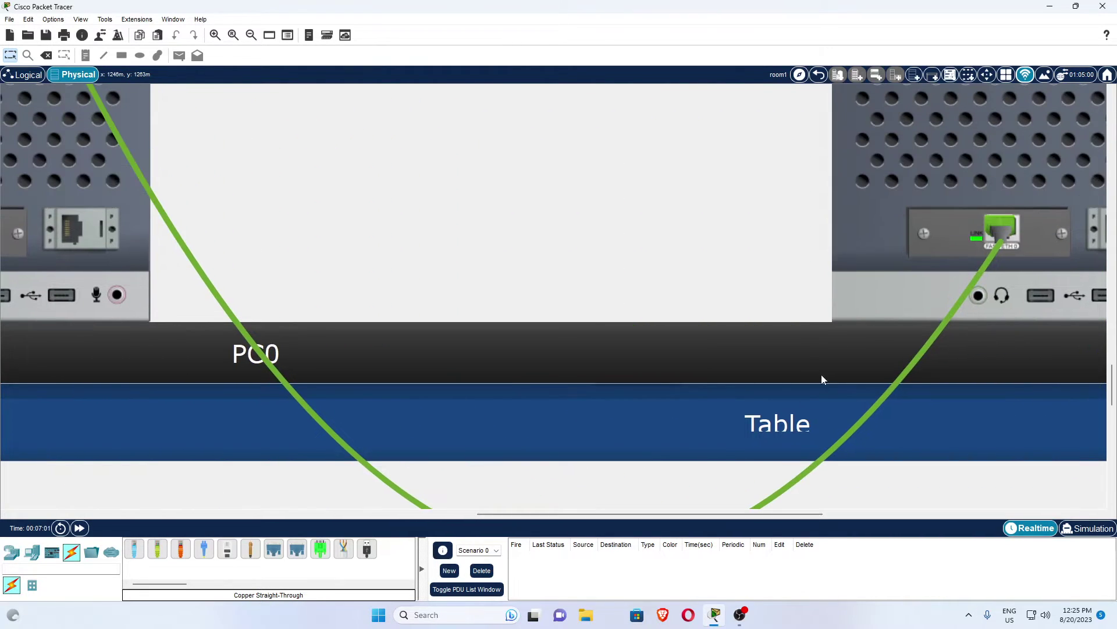
- Leave room1 for the Corporate Office floor plan and open the room2 wiring closet
scroll(823, 380, "up", 10)
scroll(830, 387, "up", 4)
scroll(829, 386, "down", 12)
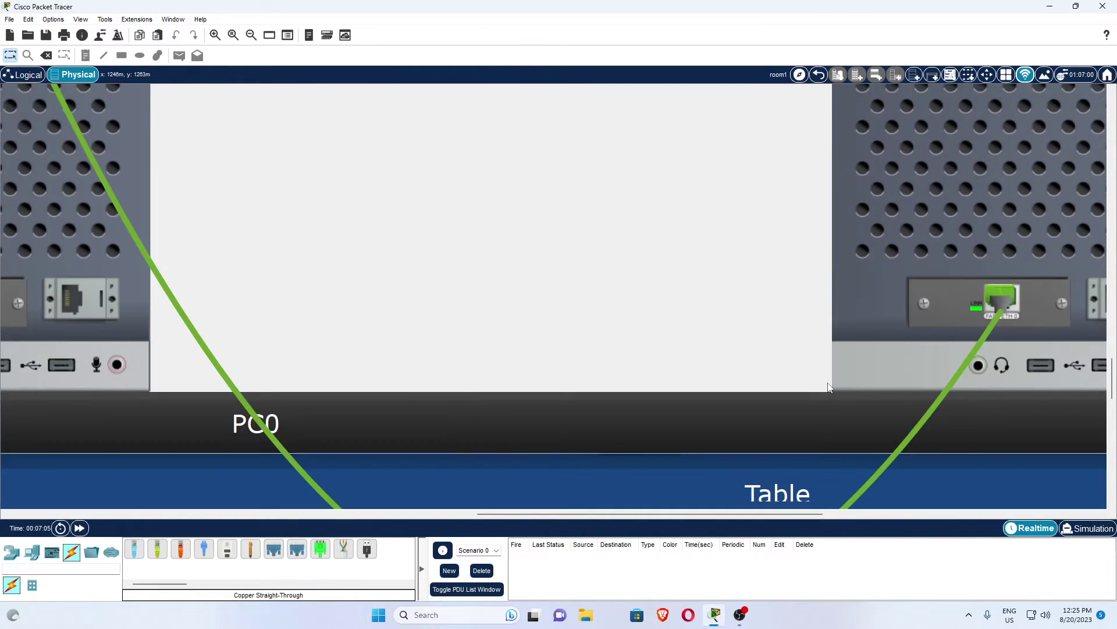
scroll(829, 386, "down", 5)
left_click_drag(567, 518, 144, 510)
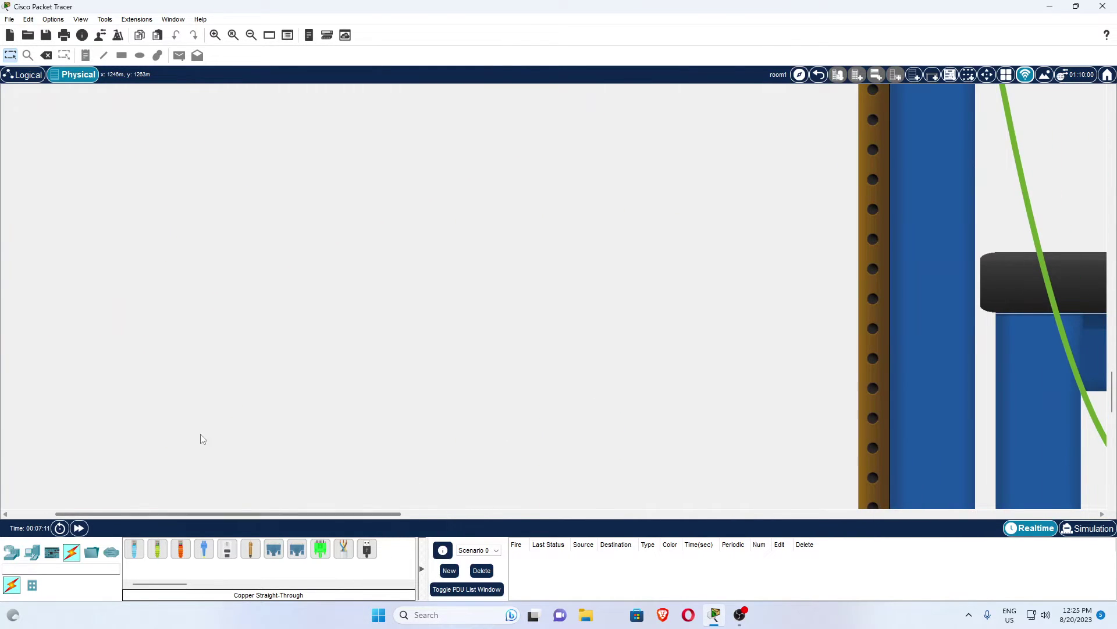
left_click(818, 76)
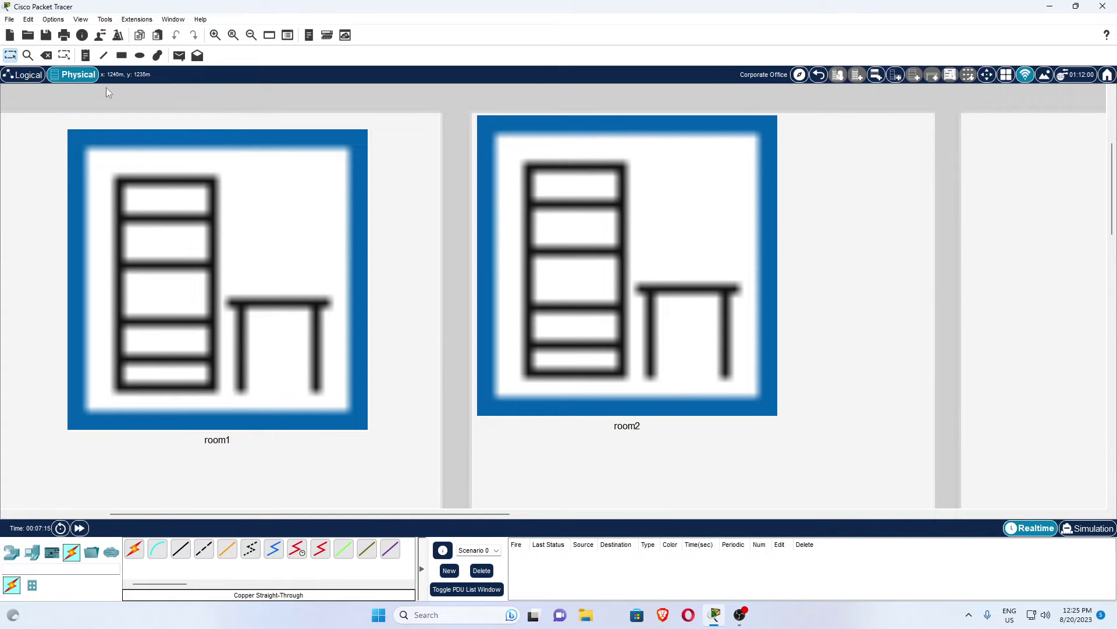
left_click(606, 294)
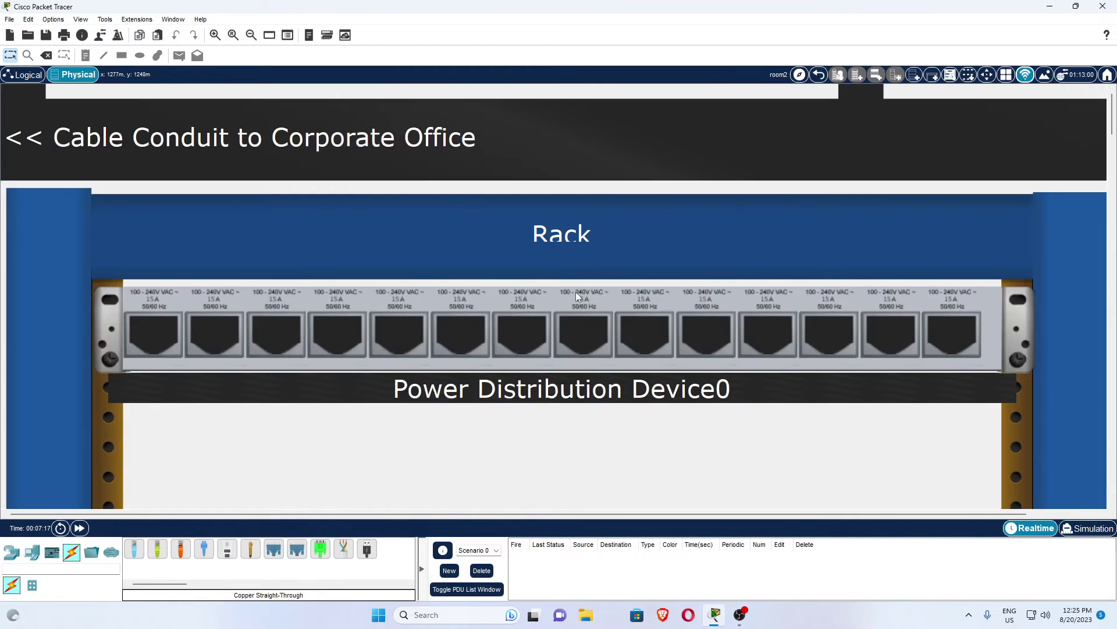
- Mount a 2960 switch in the room2 rack a short distance below the power distribution device
scroll(576, 294, "down", 5)
scroll(582, 297, "up", 2)
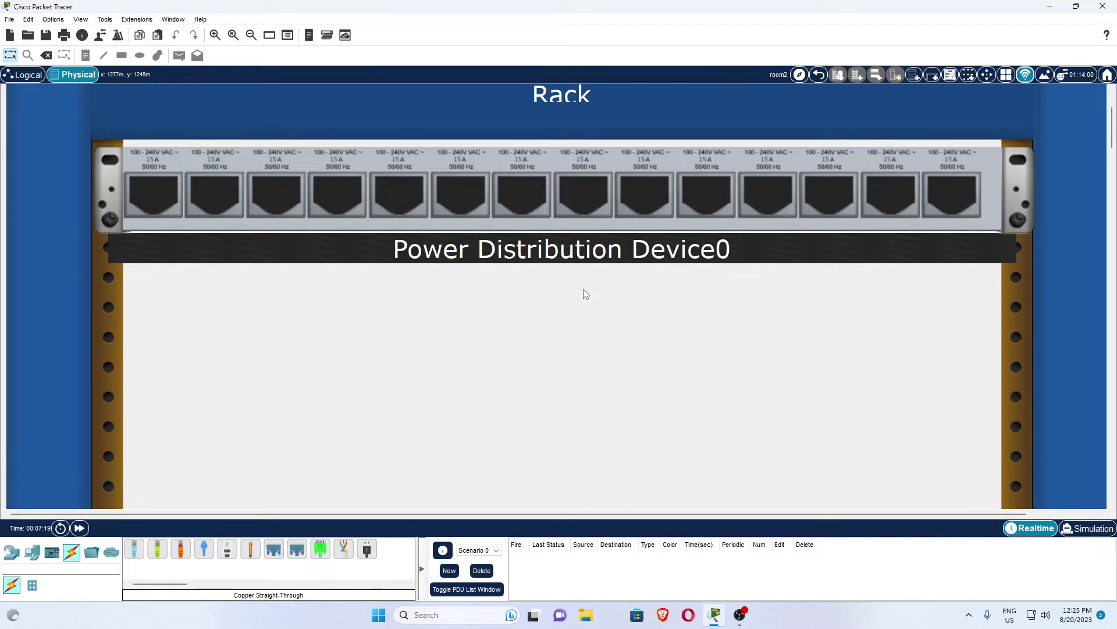
scroll(585, 294, "down", 3)
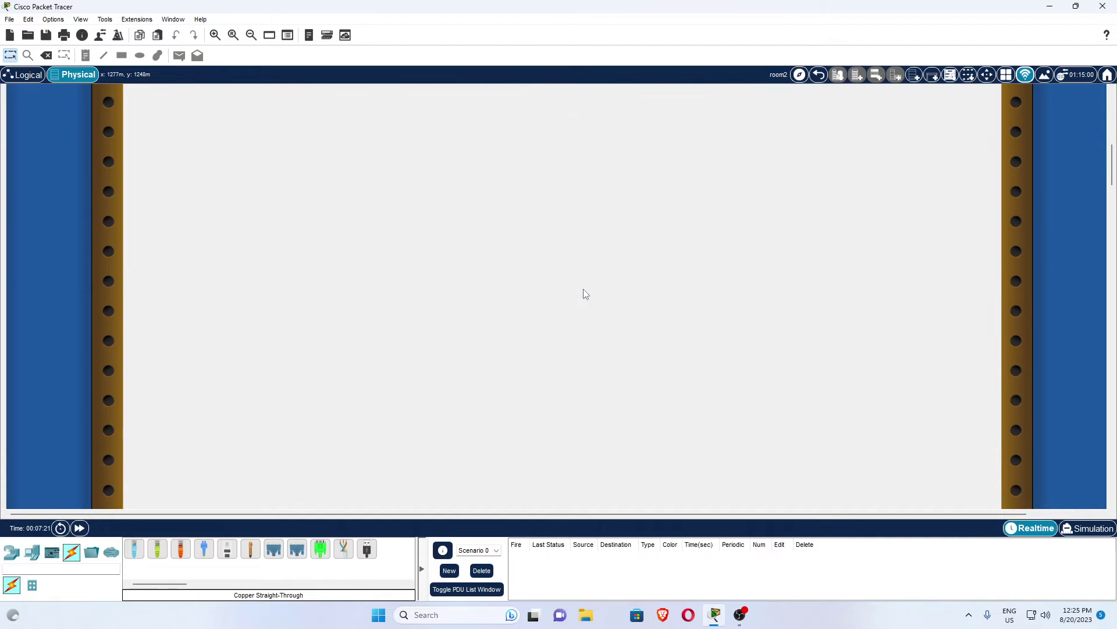
scroll(584, 294, "up", 3)
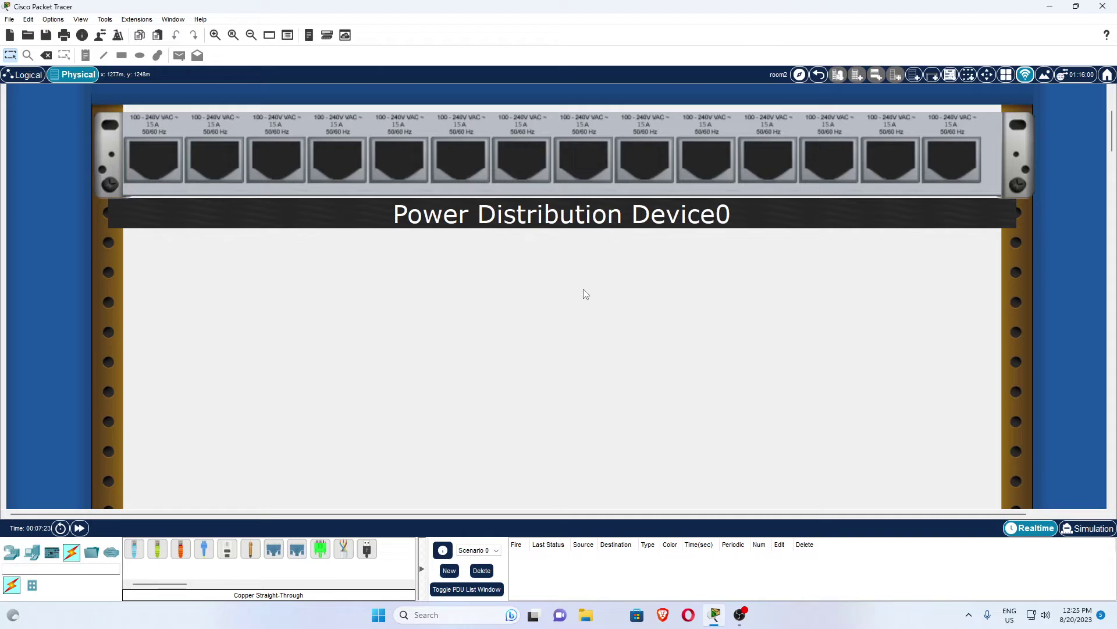
left_click(233, 35)
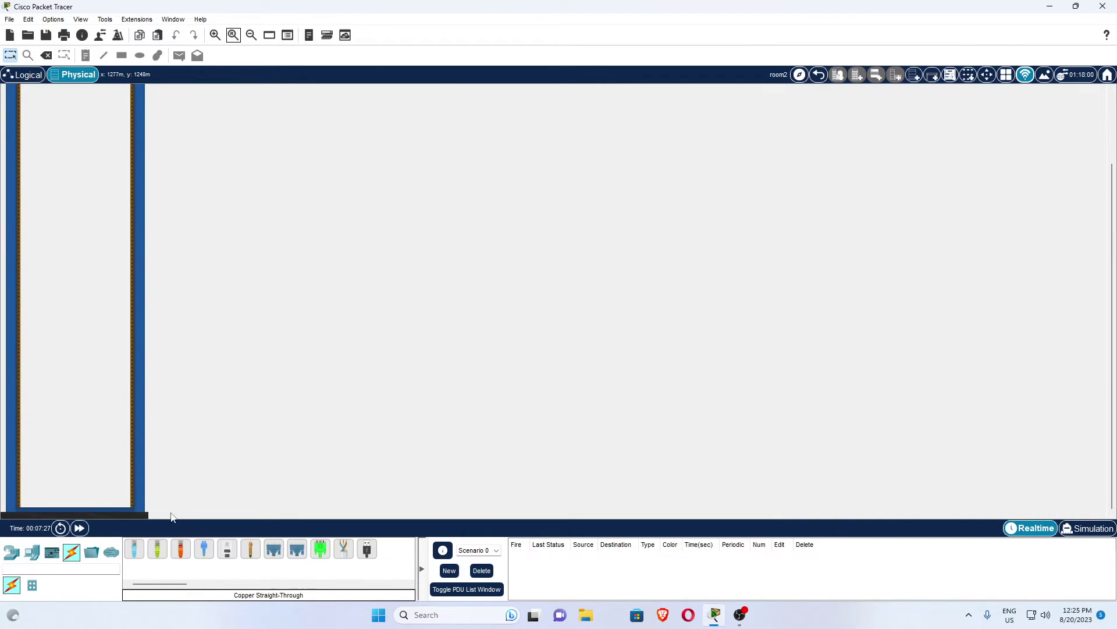
left_click(32, 551)
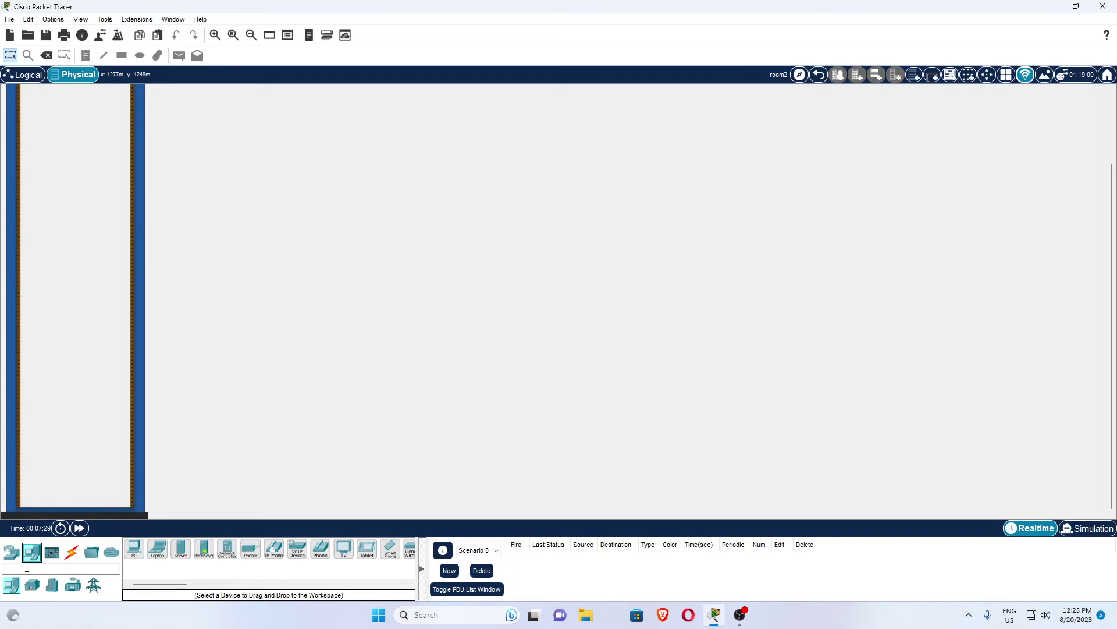
left_click(18, 559)
left_click(32, 585)
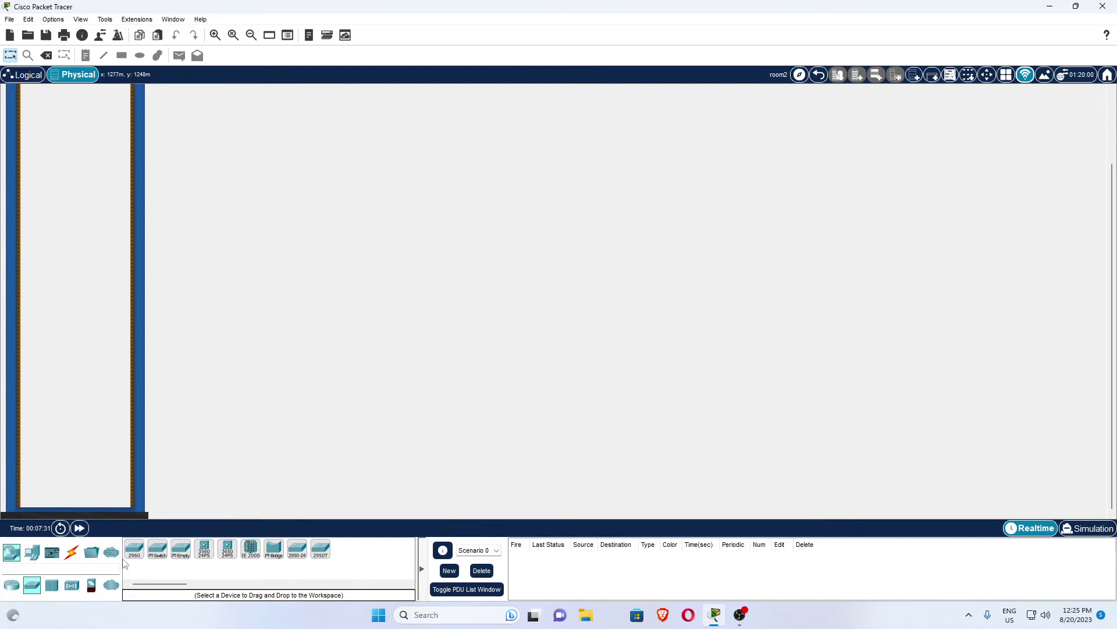
left_click_drag(136, 557, 83, 114)
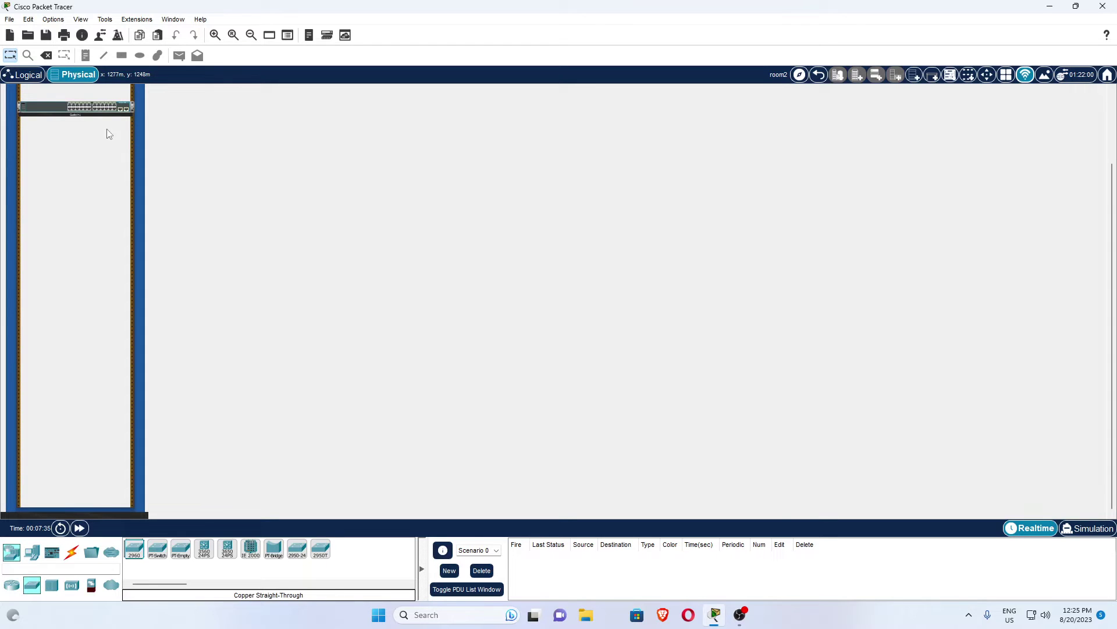
- Place two laptops side by side on a table next to the rack in room2
left_click(215, 35)
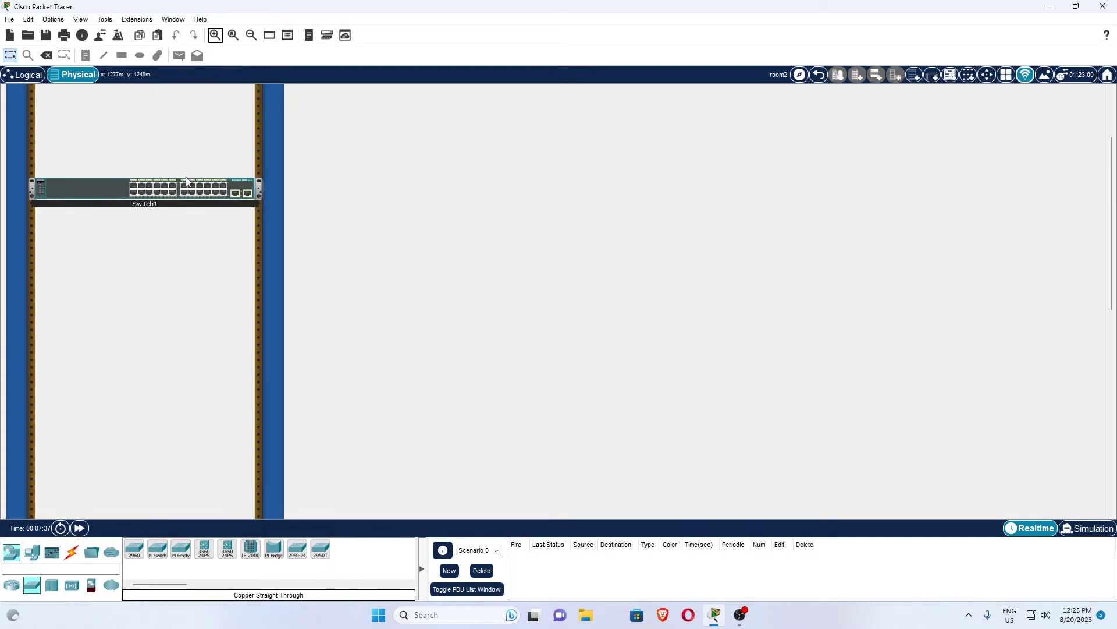
scroll(269, 297, "down", 1)
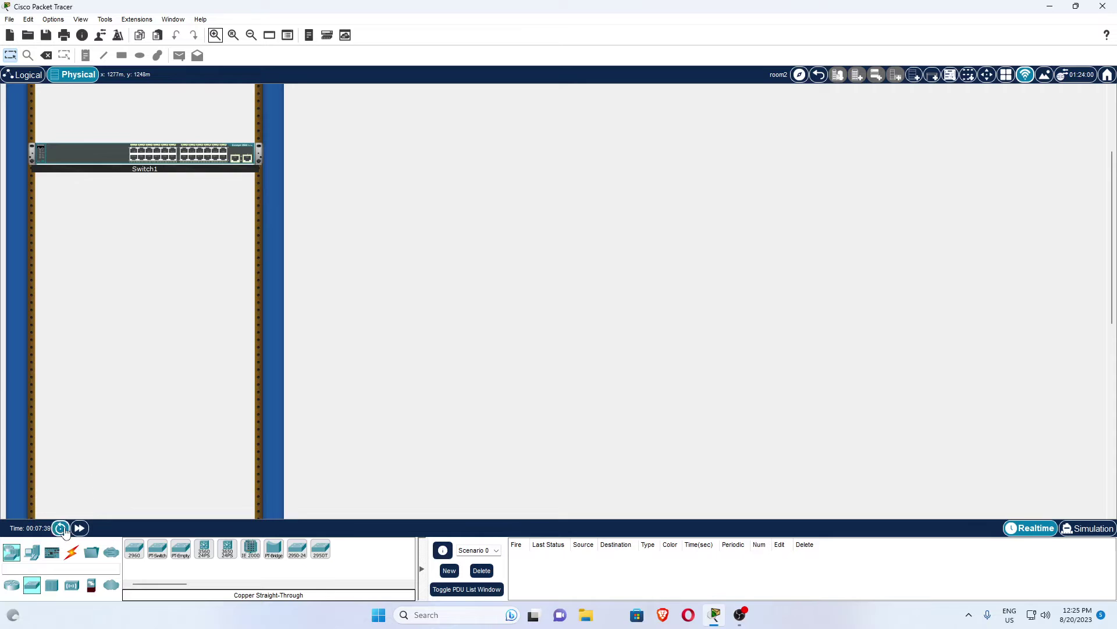
left_click(32, 551)
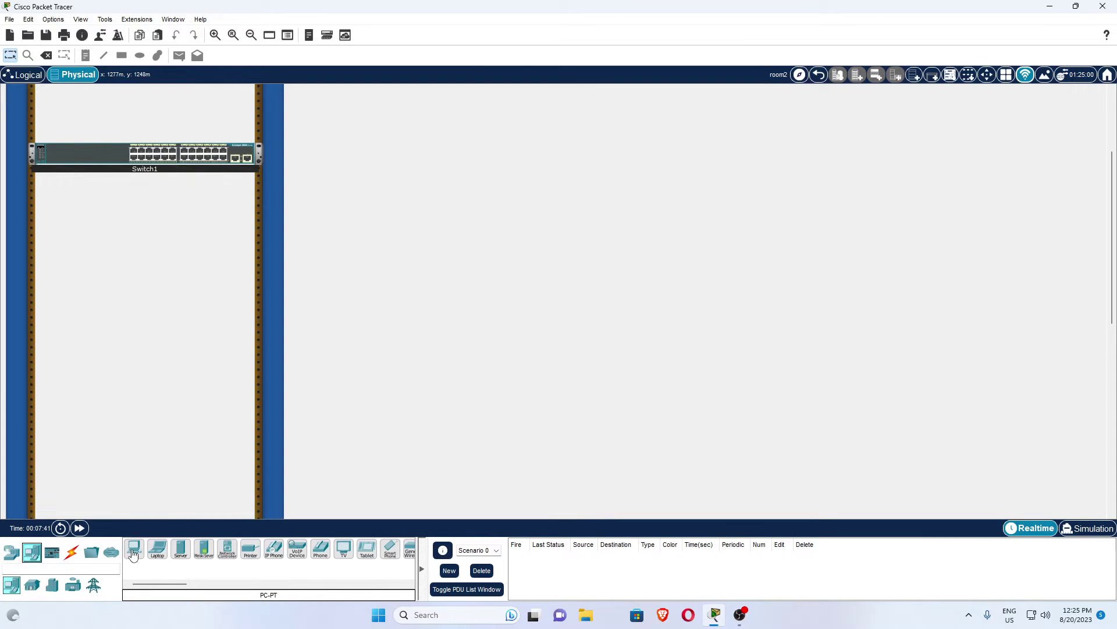
left_click_drag(157, 550, 490, 105)
scroll(419, 309, "down", 5)
scroll(402, 321, "up", 5)
left_click(234, 35)
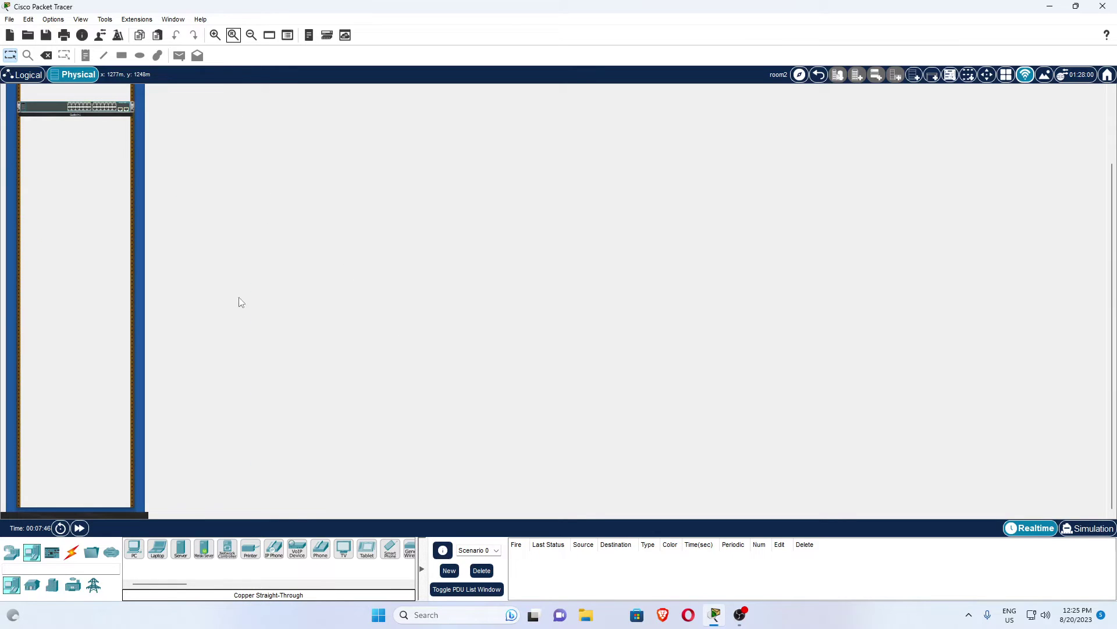
left_click_drag(157, 550, 250, 227)
left_click_drag(158, 550, 213, 106)
left_click_drag(157, 550, 114, 309)
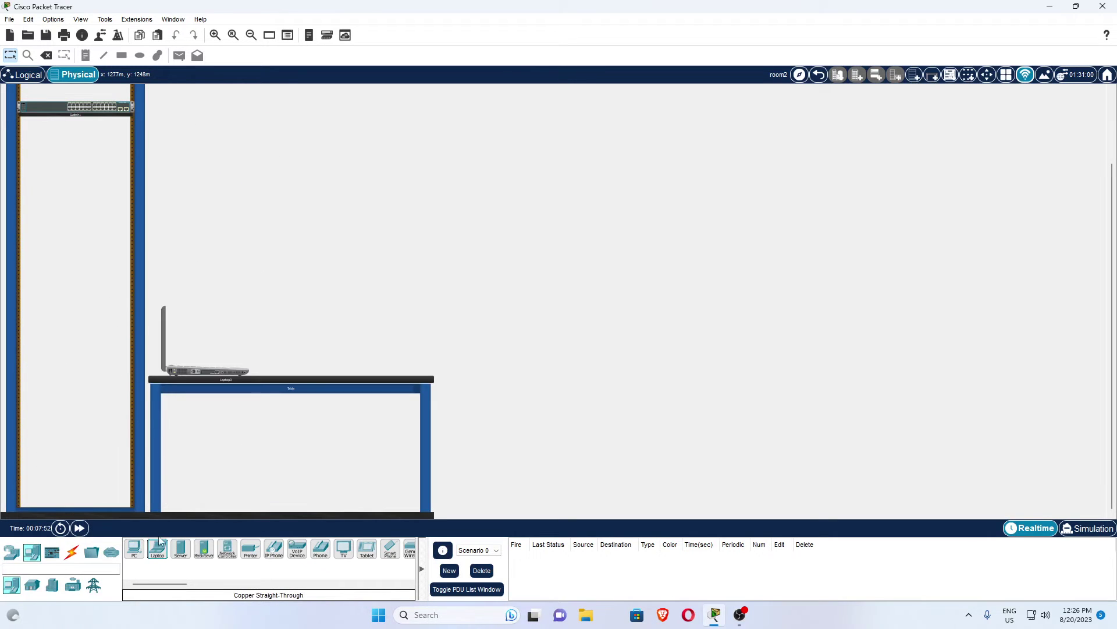
left_click_drag(165, 556, 352, 308)
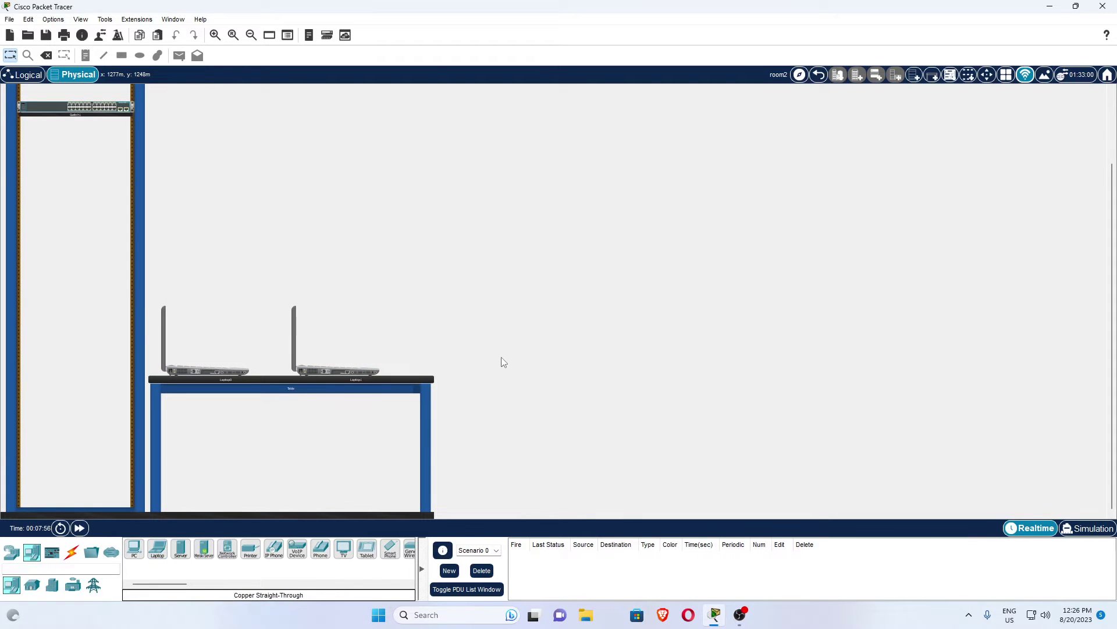
- Connect the first lower-row port of Switch1 to Laptop0's Ethernet port with a copper straight-through cable
scroll(492, 376, "up", 3)
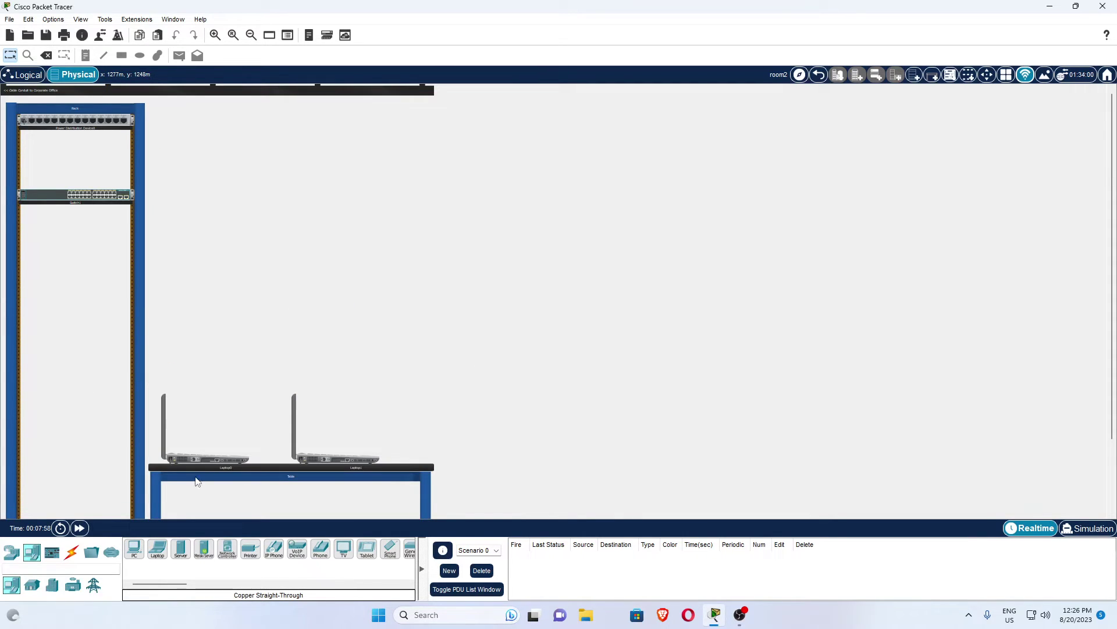
left_click(72, 552)
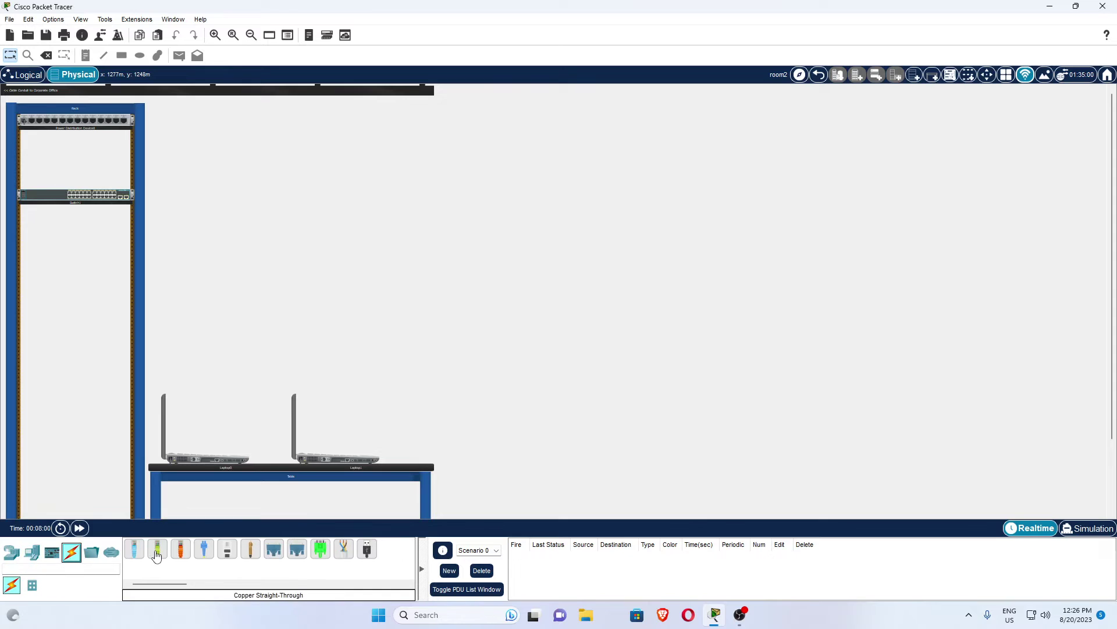
left_click(156, 556)
left_click(71, 197)
left_click(110, 210)
- Connect Laptop1's Ethernet port to the second lower-row port in Switch1's second port block with another copper straight-through cable
left_click(157, 549)
left_click(323, 460)
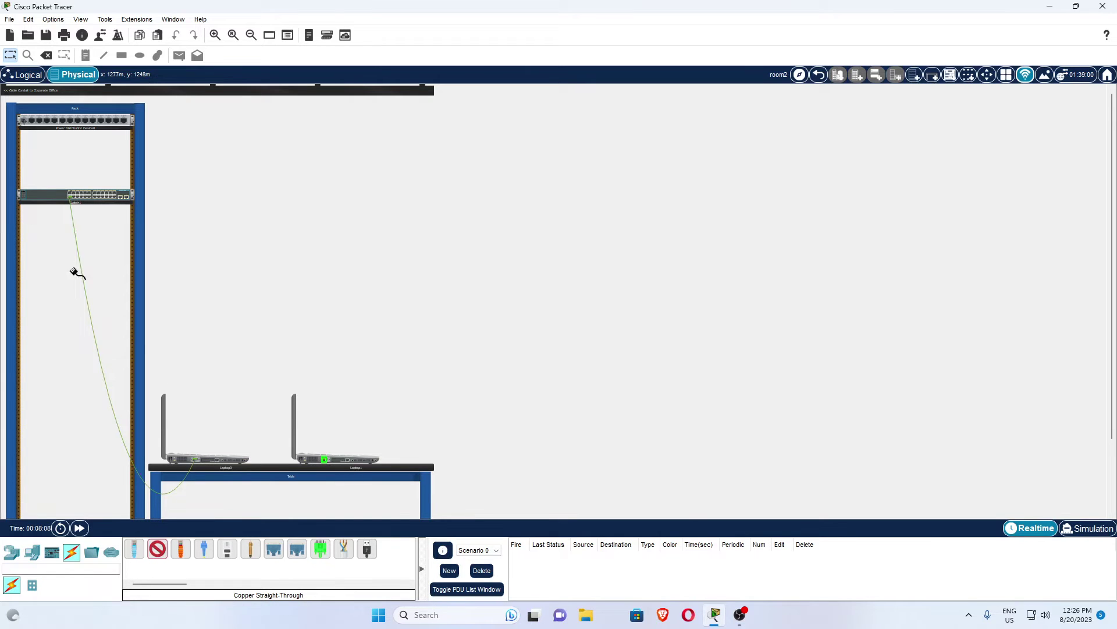
left_click(98, 196)
left_click(114, 211)
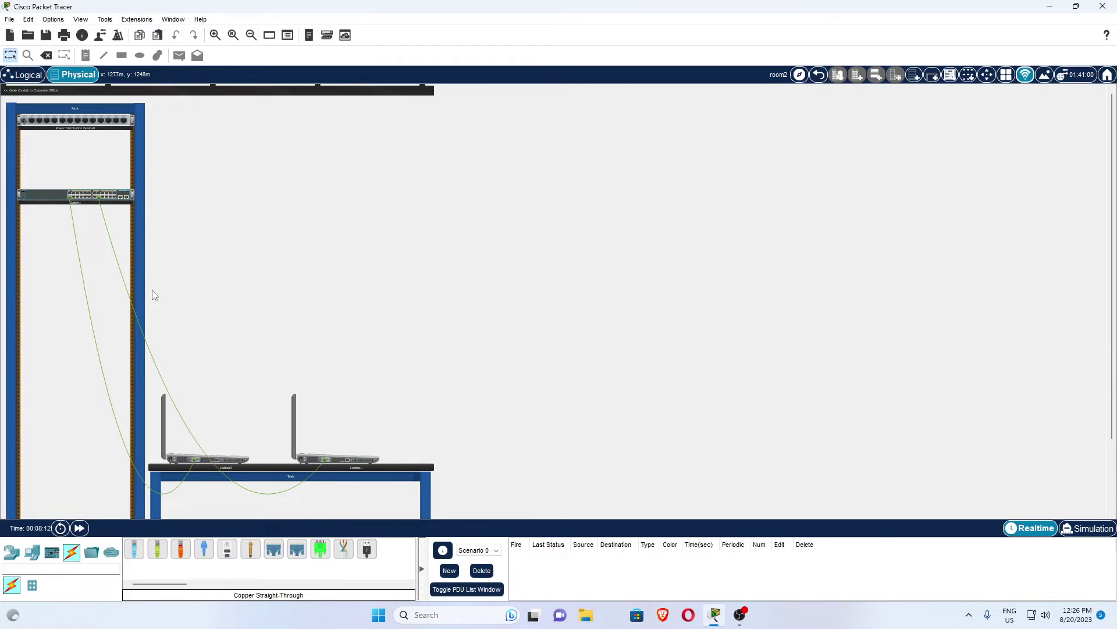
- Slide Switch1 down the room2 rack until it sits level with the laptops on the table
left_click(215, 34)
left_click(215, 35)
left_click(215, 34)
scroll(327, 305, "down", 5)
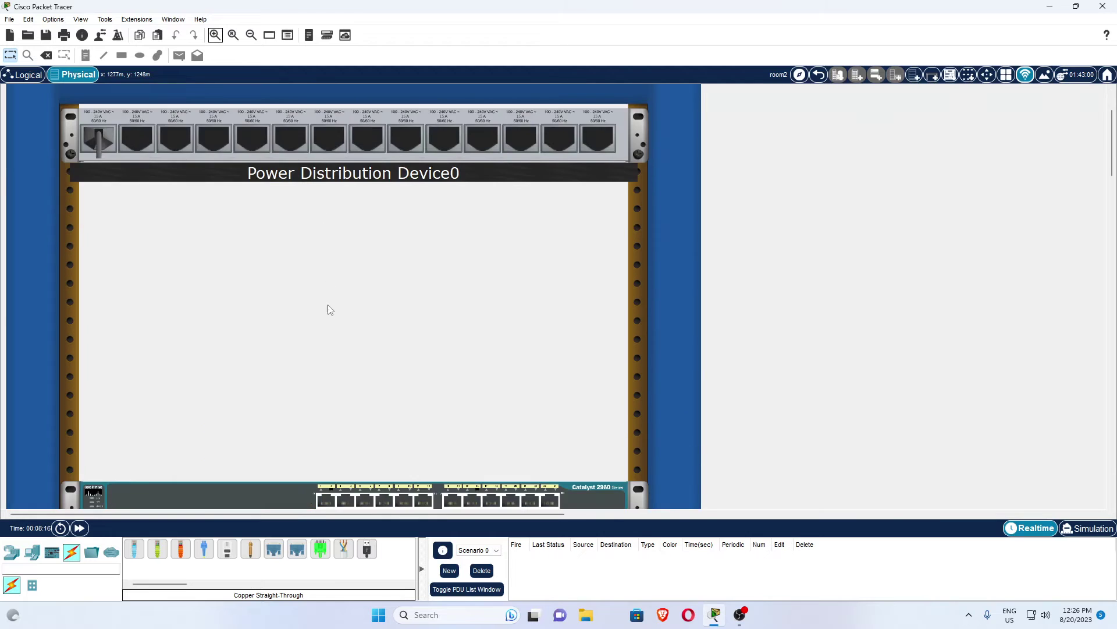
left_click_drag(295, 356, 302, 324)
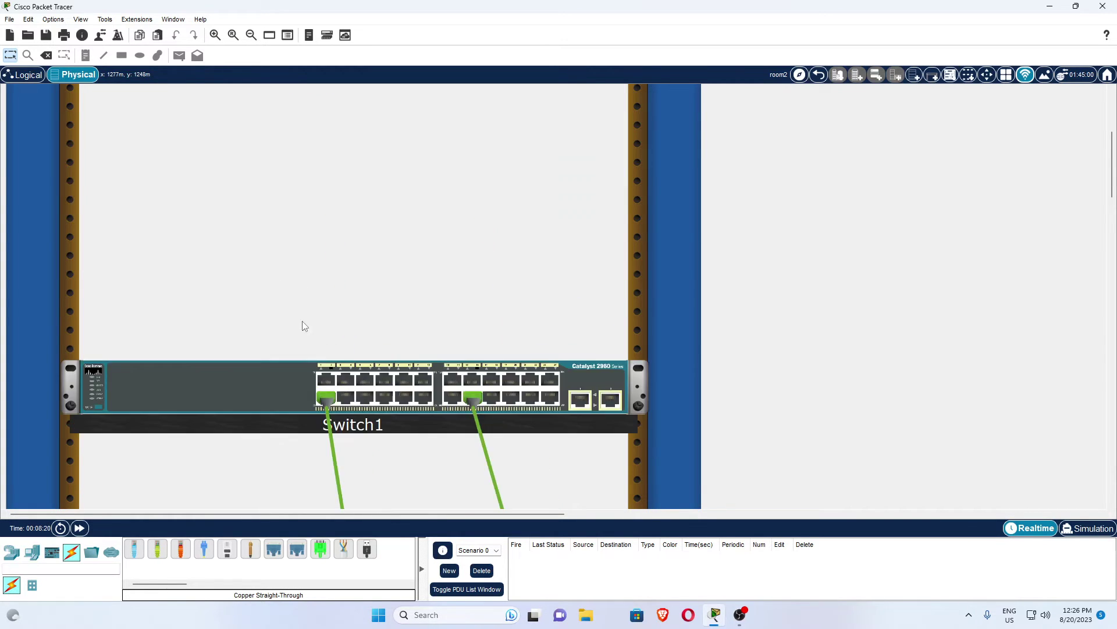
left_click_drag(267, 183, 254, 399)
scroll(291, 256, "down", 1)
left_click_drag(287, 207, 314, 338)
scroll(314, 304, "down", 4)
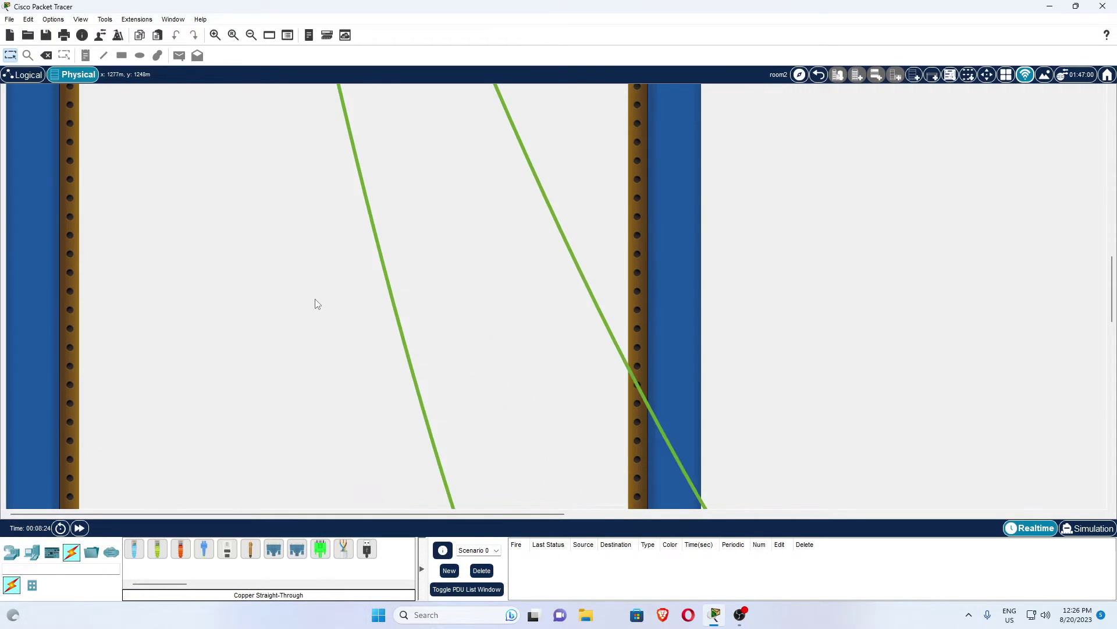
scroll(316, 304, "up", 2)
left_click_drag(288, 202, 269, 462)
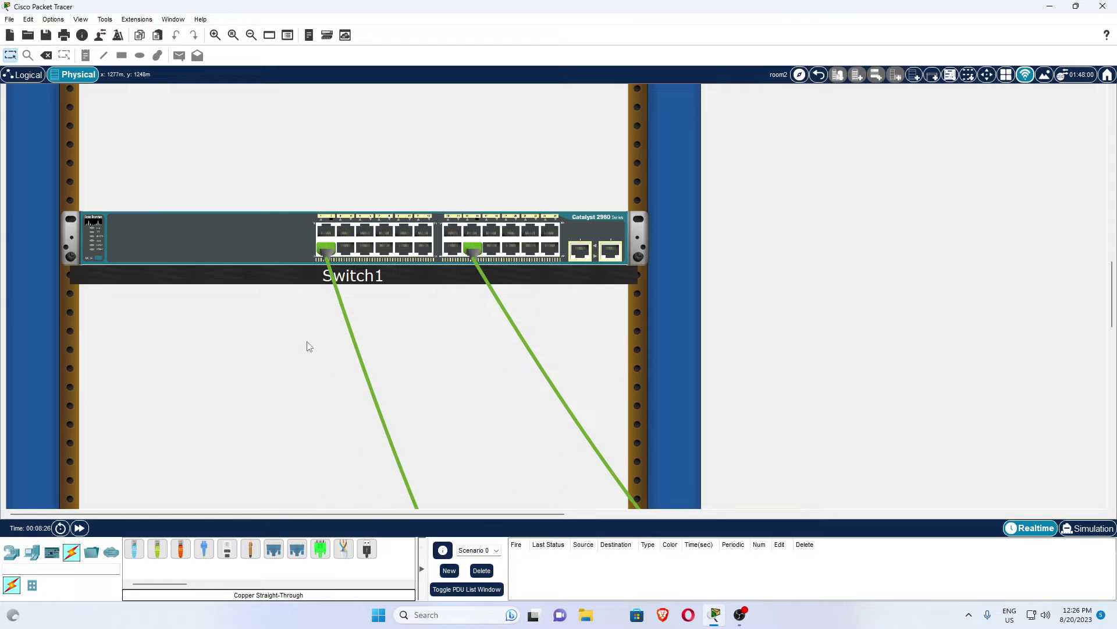
left_click_drag(266, 251, 266, 431)
left_click_drag(274, 257, 288, 371)
scroll(309, 315, "down", 3)
left_click_drag(287, 255, 294, 401)
scroll(285, 260, "down", 3)
left_click_drag(285, 260, 286, 370)
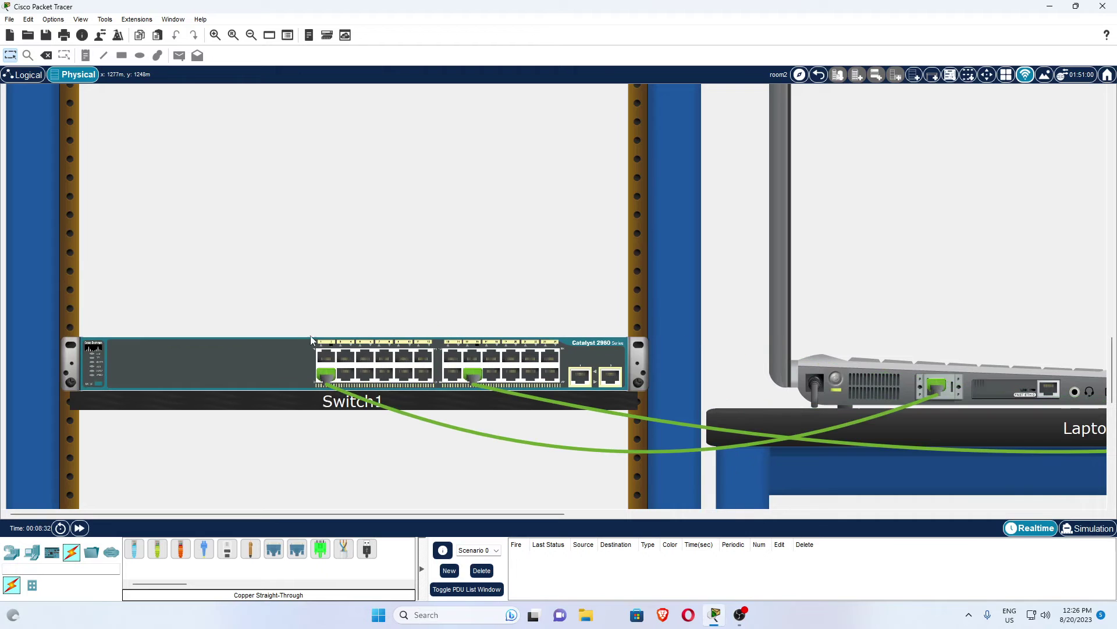
scroll(433, 475, "down", 3)
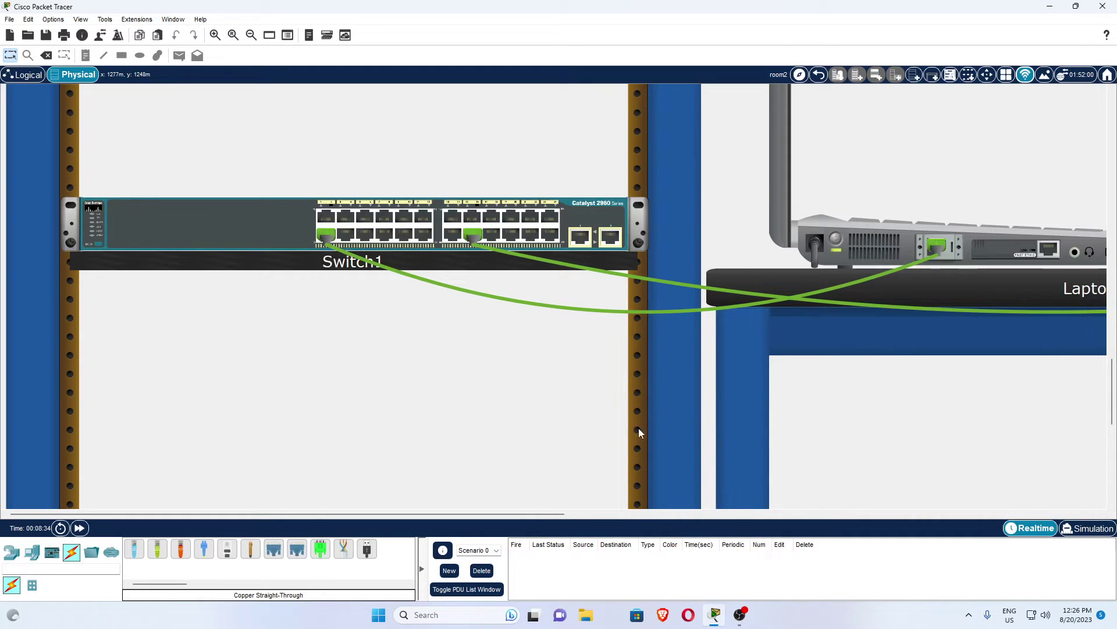
left_click_drag(508, 509, 640, 470)
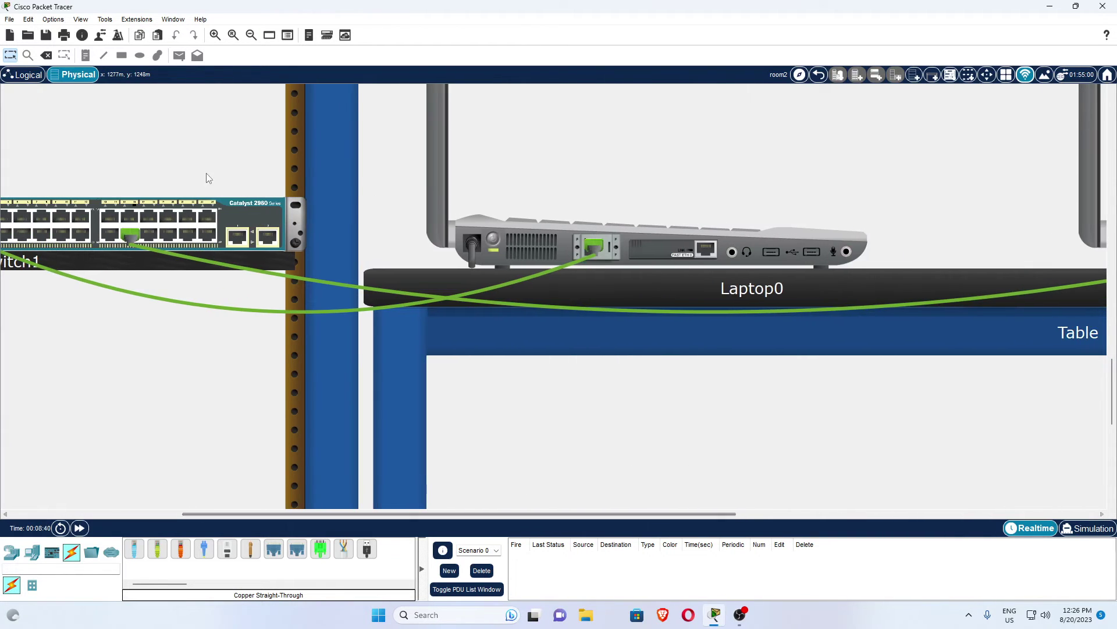
left_click(215, 35)
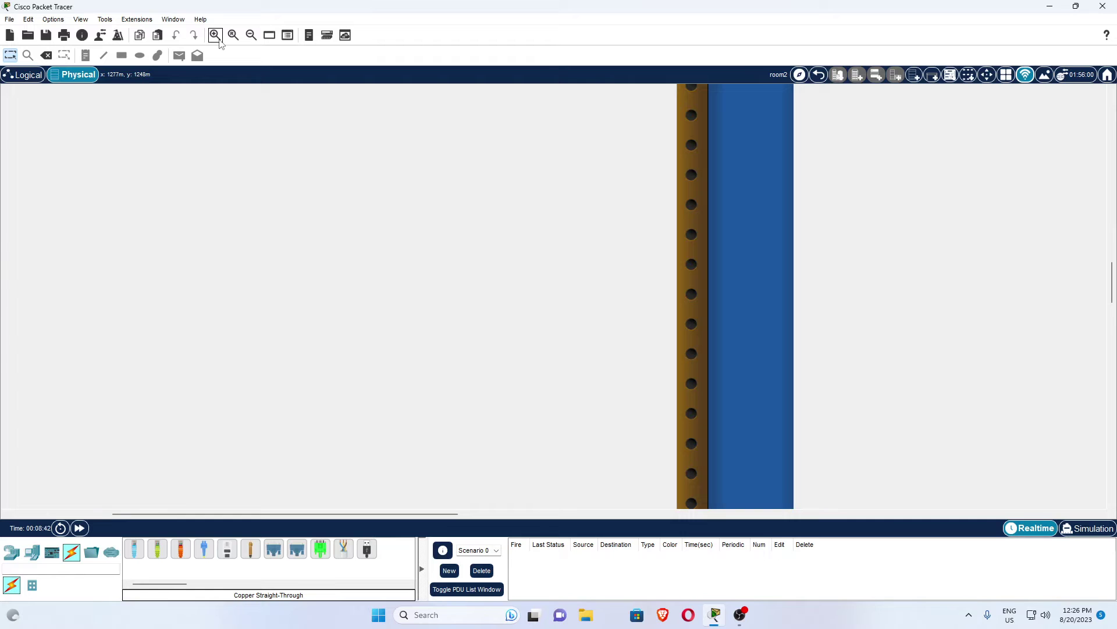
left_click(233, 35)
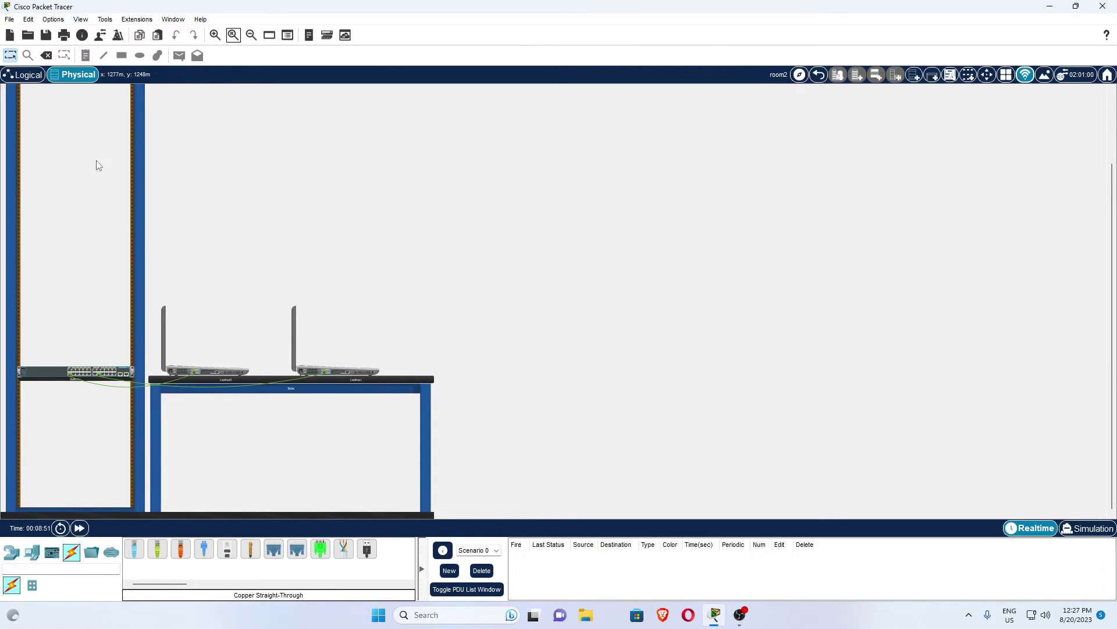
- In the logical view, separate the laptops from the PCs and arrange PC1 and PC0 below Switch0
left_click(29, 75)
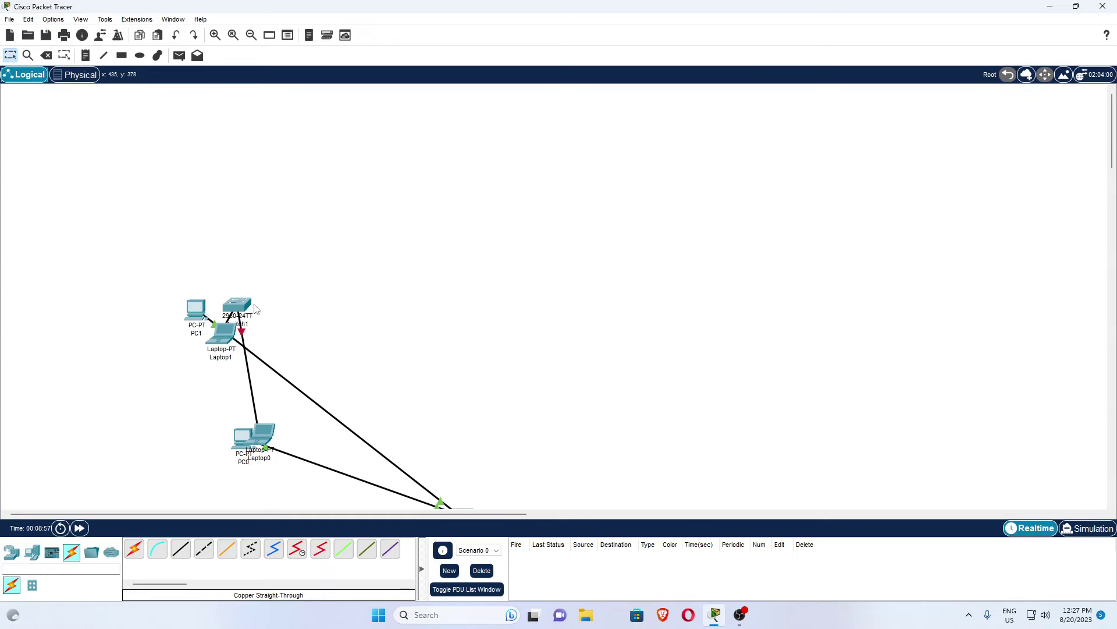
scroll(285, 311, "down", 5)
scroll(286, 310, "up", 3)
left_click_drag(260, 315, 311, 201)
left_click_drag(203, 192, 214, 280)
left_click_drag(246, 324, 290, 443)
left_click_drag(207, 272, 284, 362)
left_click_drag(285, 426, 491, 455)
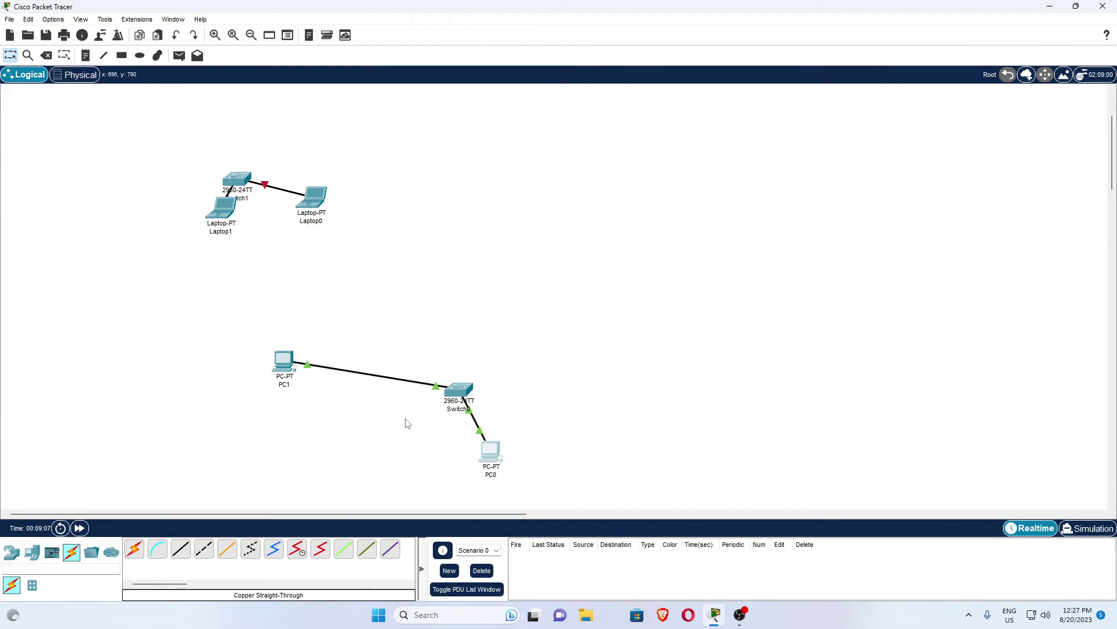
left_click_drag(285, 370, 385, 465)
- Arrange Switch1 above Laptop1 and Laptop0 as a triangle over the PC group, and center Switch0 above its PCs
left_click_drag(233, 212, 154, 209)
left_click_drag(315, 202, 265, 234)
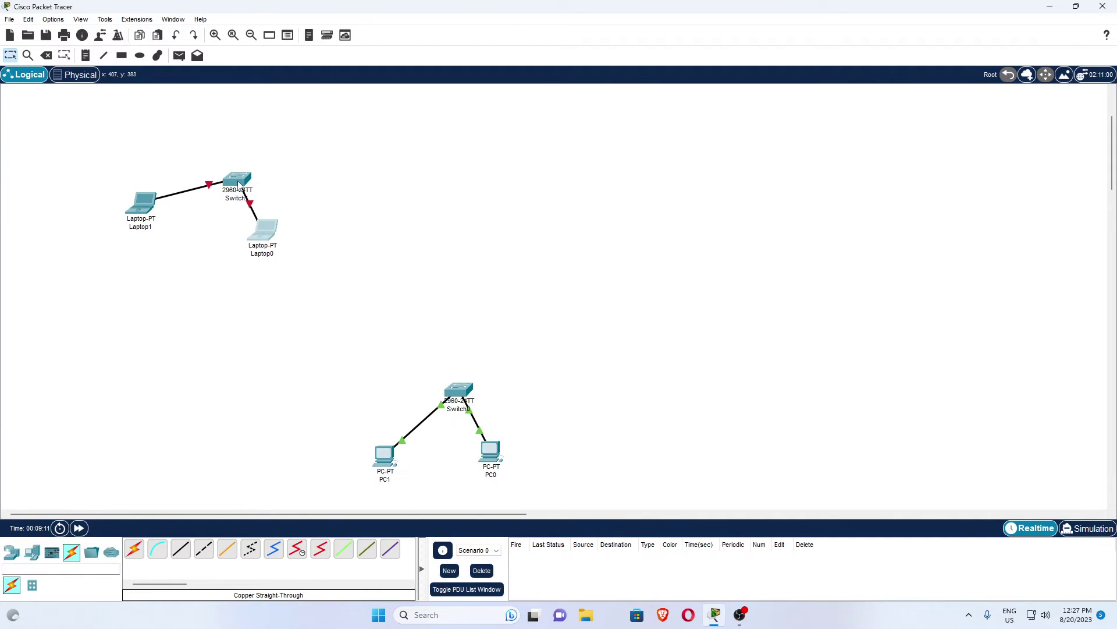
left_click_drag(237, 180, 405, 121)
left_click_drag(278, 233, 445, 204)
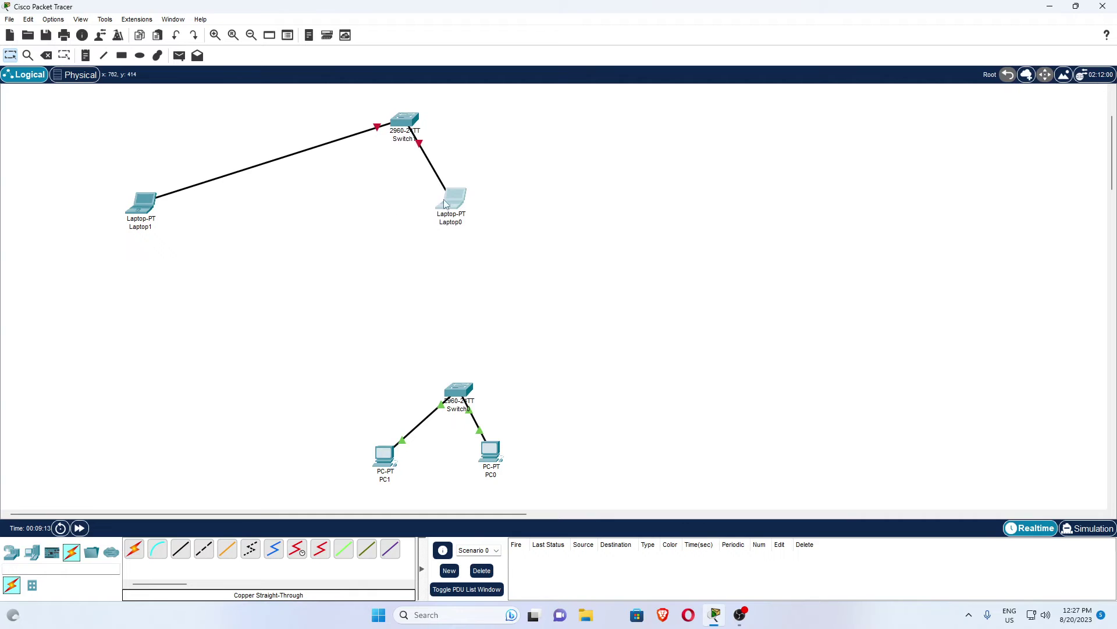
left_click_drag(148, 215, 318, 200)
left_click_drag(425, 205, 471, 208)
left_click_drag(467, 388, 443, 397)
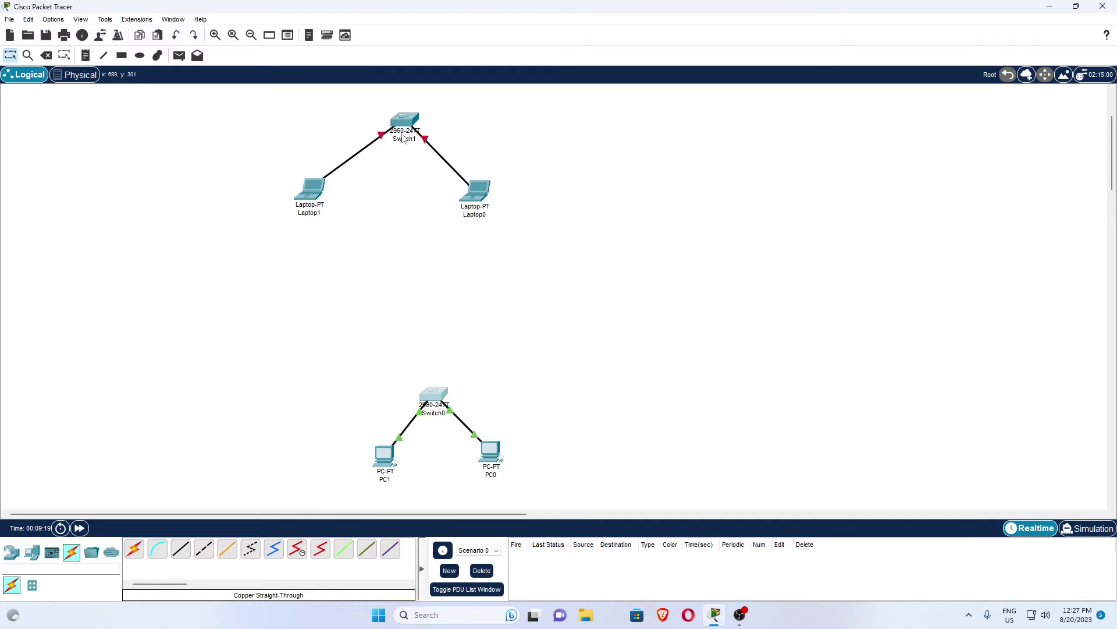
- Move Switch1, Laptop1 and Laptop0 down toward the PC group, keeping Switch1 above and between the two laptops
left_click_drag(403, 138, 416, 194)
left_click_drag(310, 195, 361, 250)
left_click_drag(476, 196, 501, 238)
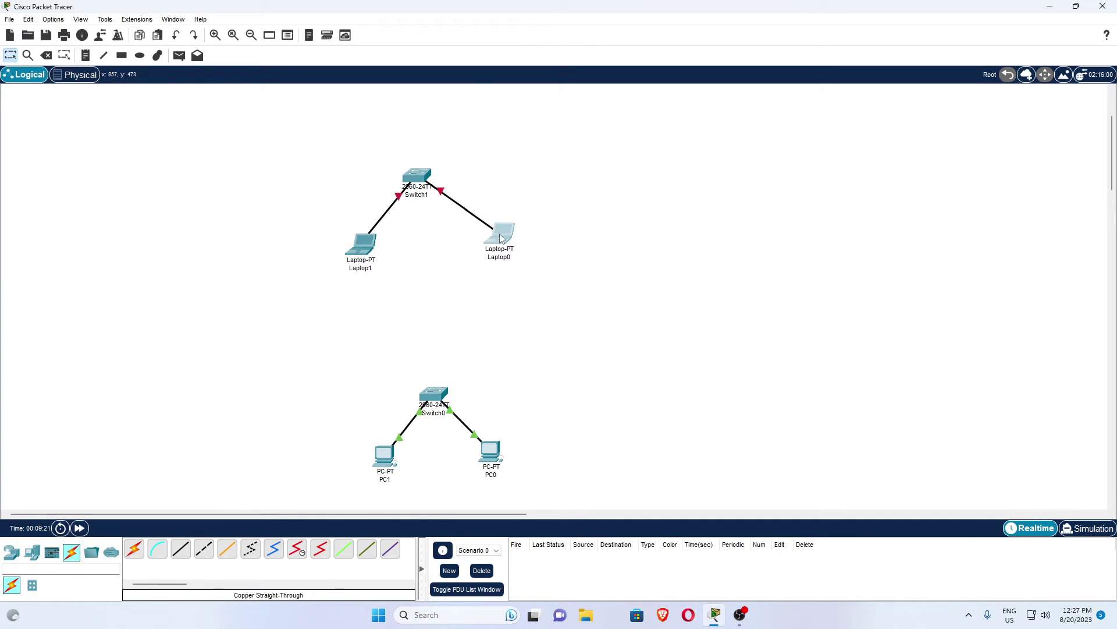
- Connect Switch1 to Switch0 using the automatically chosen connection type
left_click(215, 36)
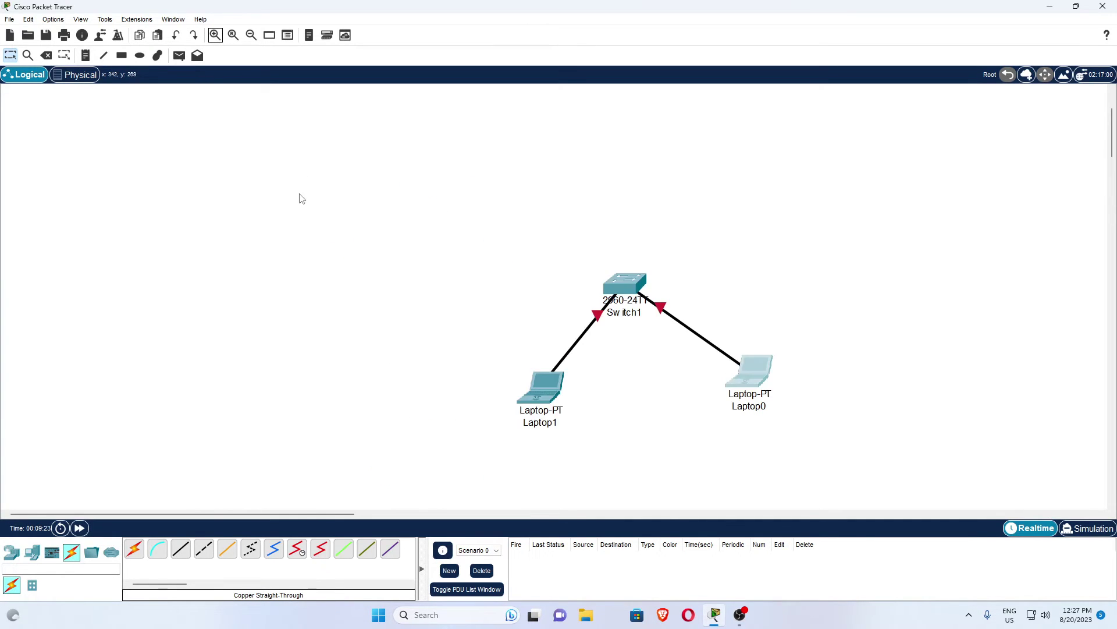
scroll(322, 242, "down", 3)
left_click(134, 549)
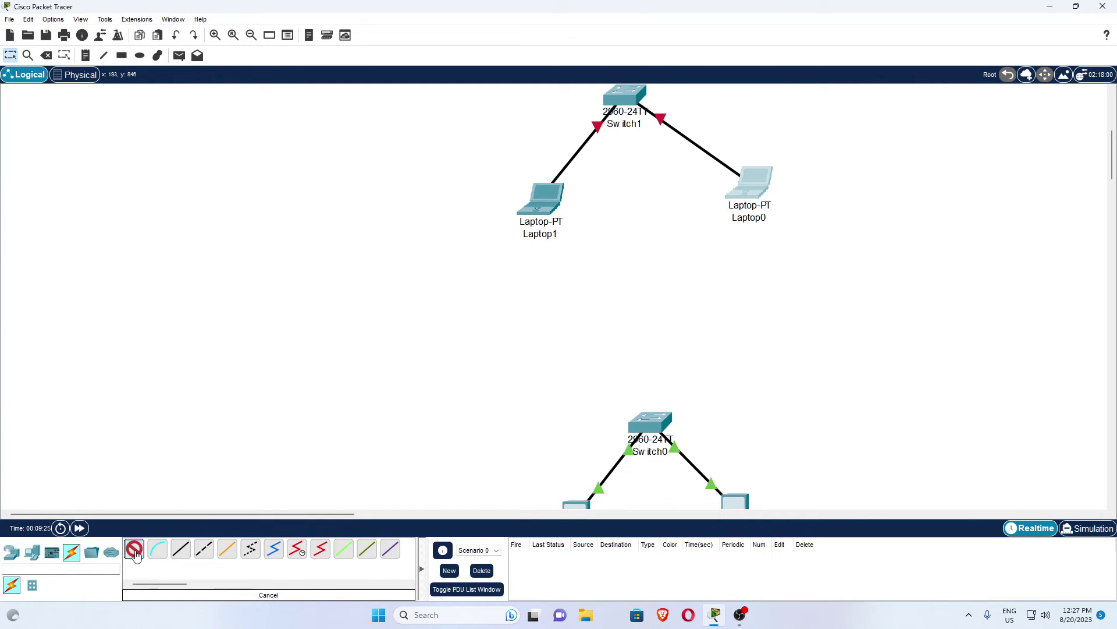
left_click(624, 103)
left_click(652, 429)
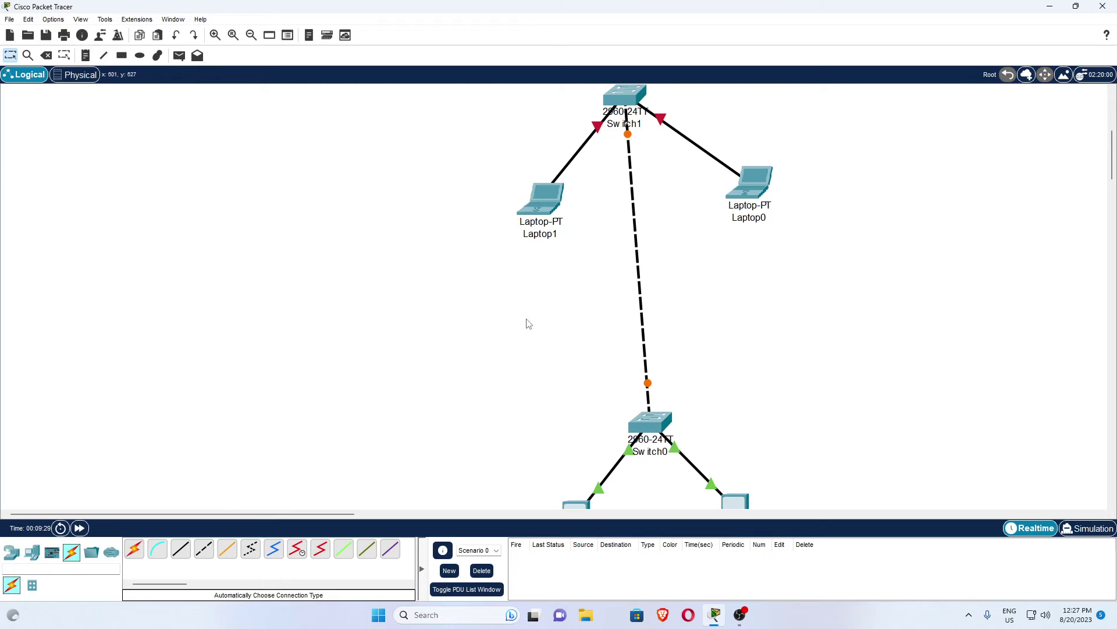
- Spread PC1 and PC0 evenly beneath Switch0, and lower Laptop0 and Laptop1 symmetrically beneath Switch1
scroll(557, 356, "down", 1)
left_click_drag(582, 444, 568, 429)
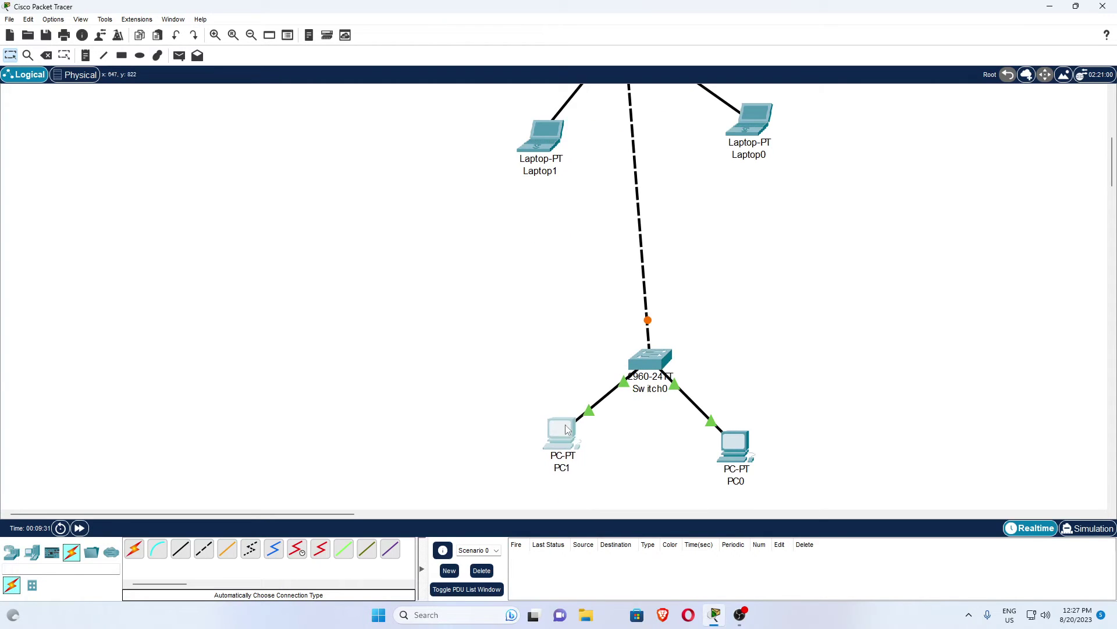
left_click_drag(718, 442, 723, 426)
scroll(761, 374, "up", 1)
left_click_drag(752, 185, 749, 201)
left_click_drag(564, 207, 554, 214)
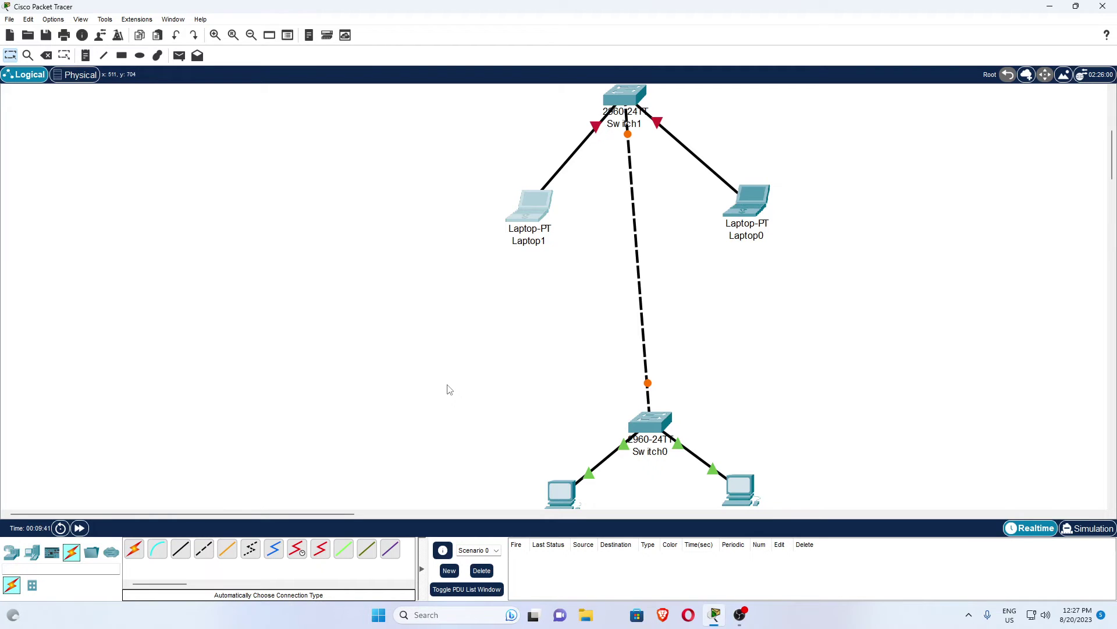
- In the physical view of room1, slide Switch0 down the rack to the height of the PCs on the table
left_click(76, 75)
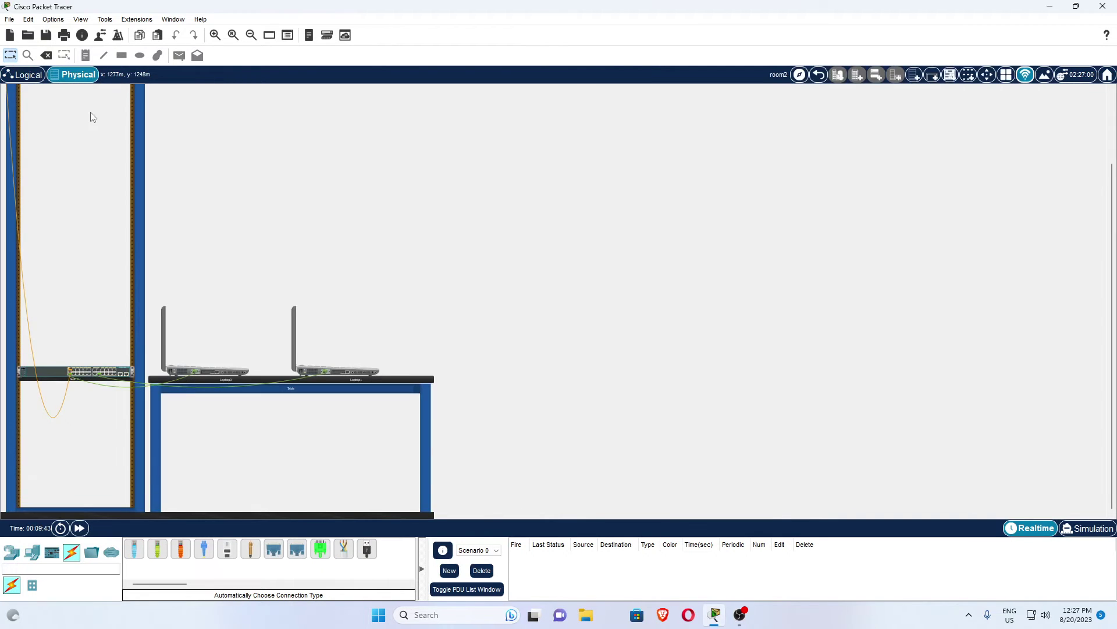
left_click(814, 77)
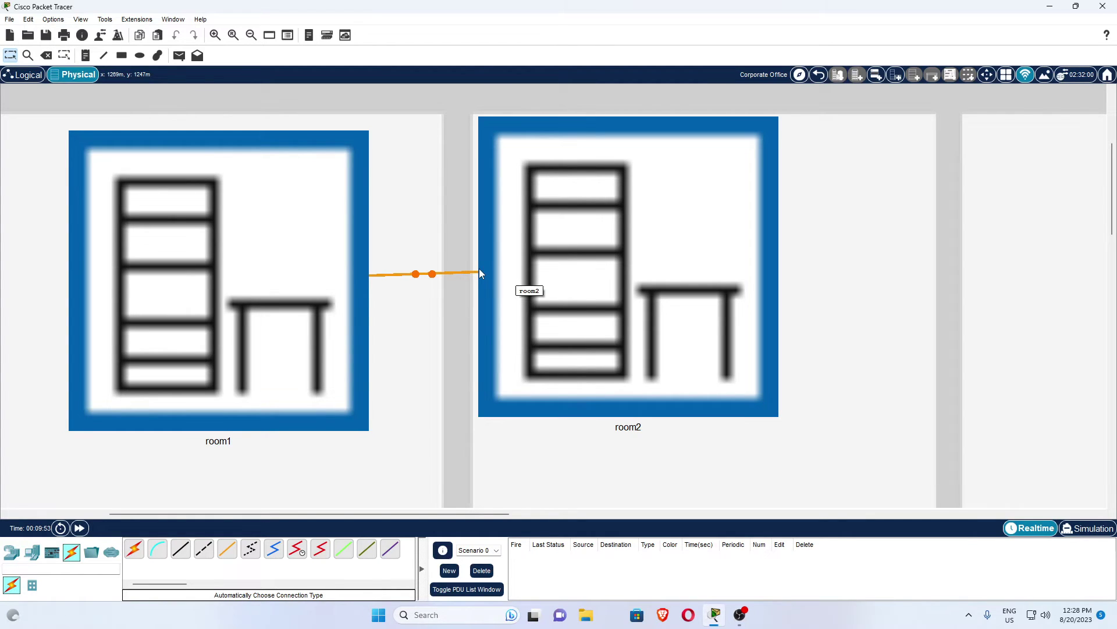
left_click(269, 269)
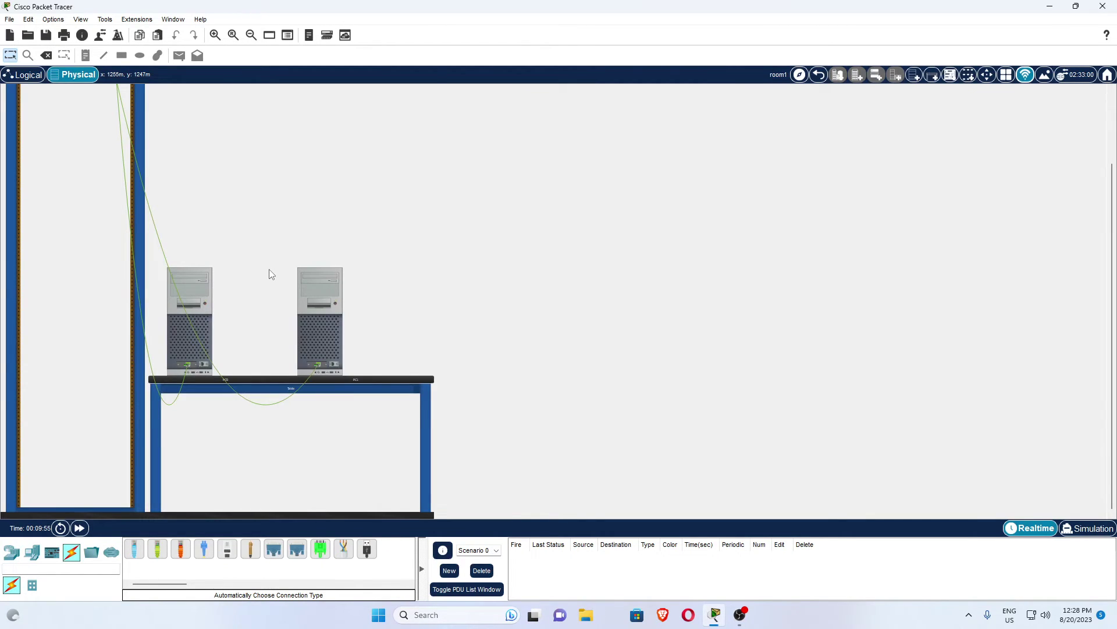
scroll(269, 269, "up", 3)
left_click_drag(106, 188, 90, 417)
scroll(256, 284, "down", 3)
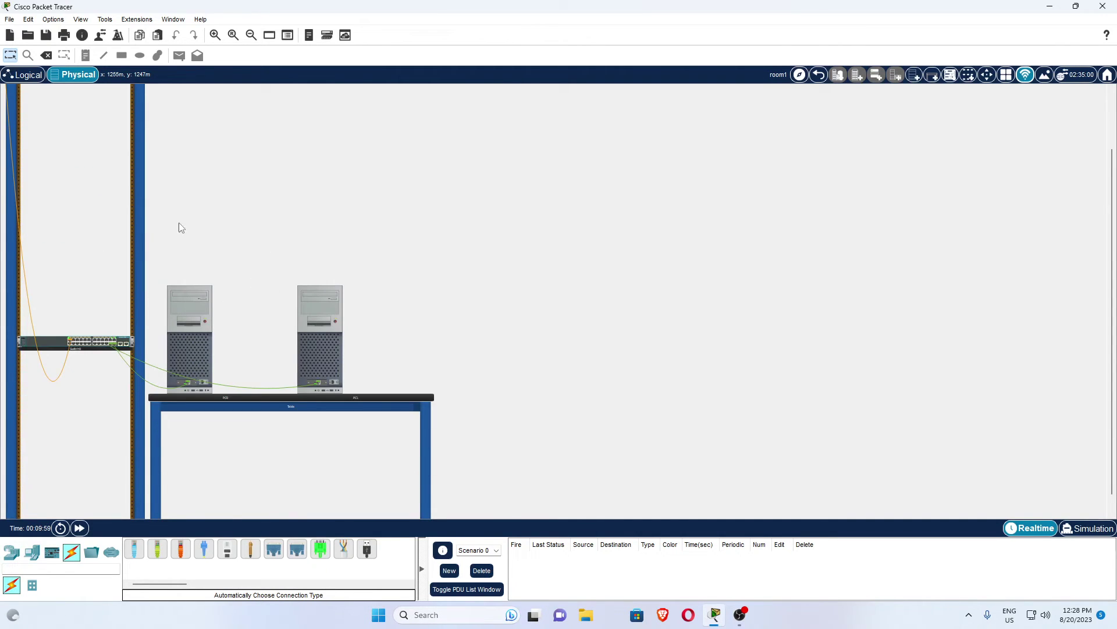
scroll(169, 229, "up", 3)
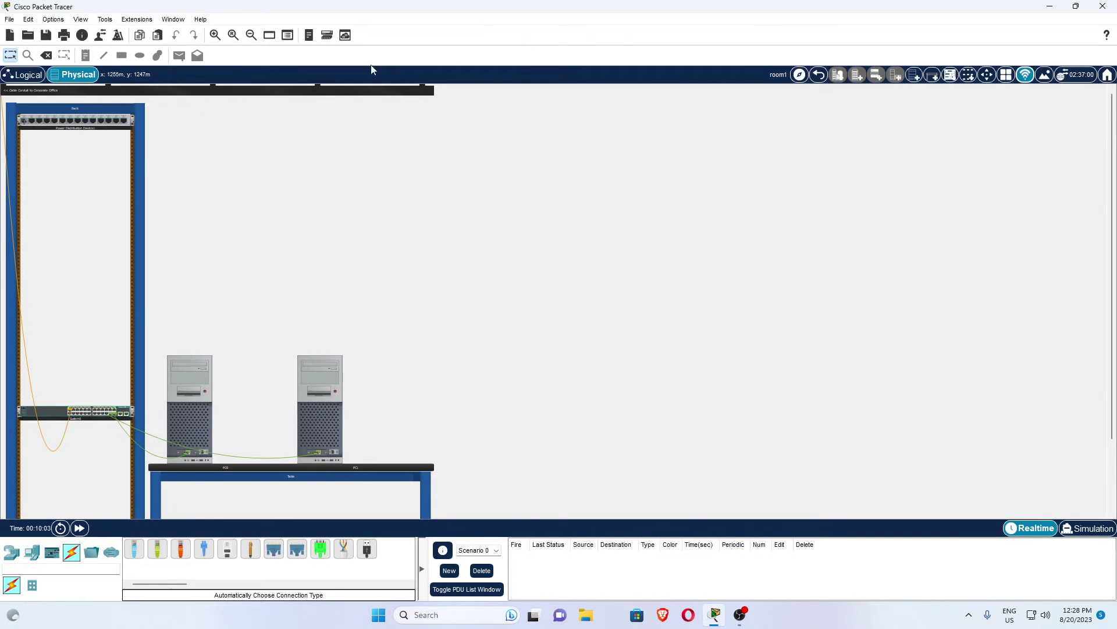
left_click(51, 451)
- Browse the physical locations tree and jump to room2 to examine its rack, switch and laptops
left_click(800, 75)
scroll(548, 297, "down", 3)
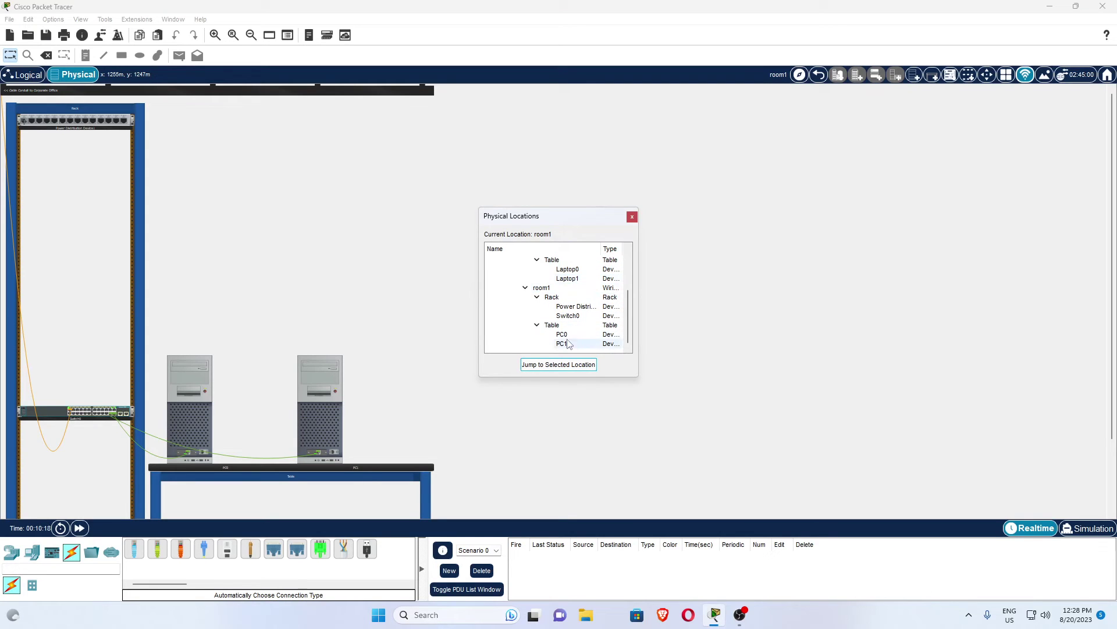
scroll(562, 300, "up", 3)
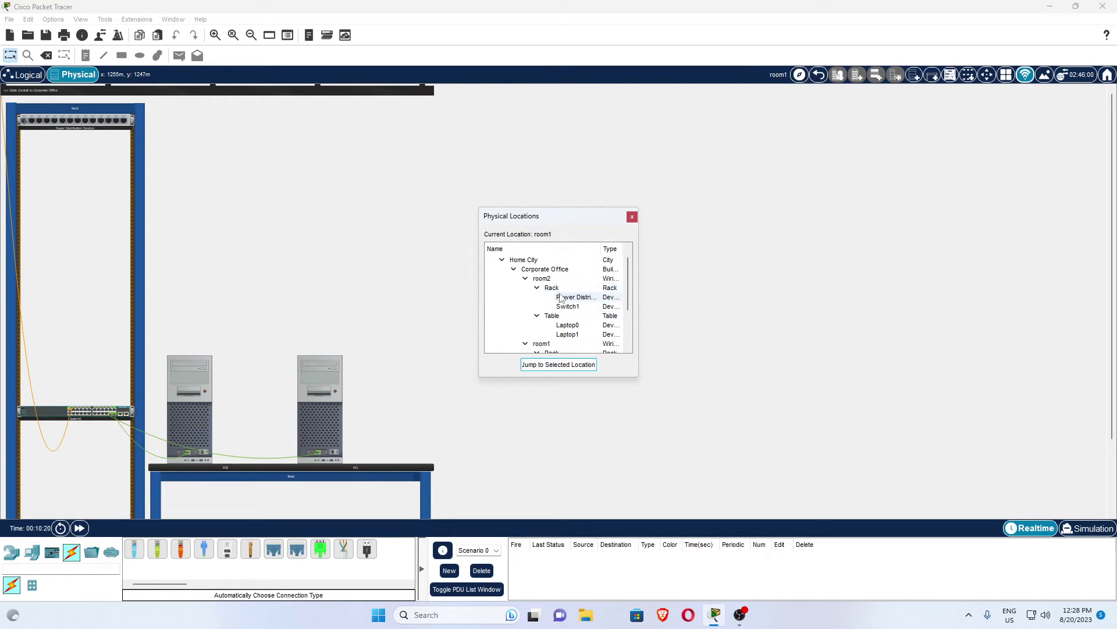
left_click(551, 280)
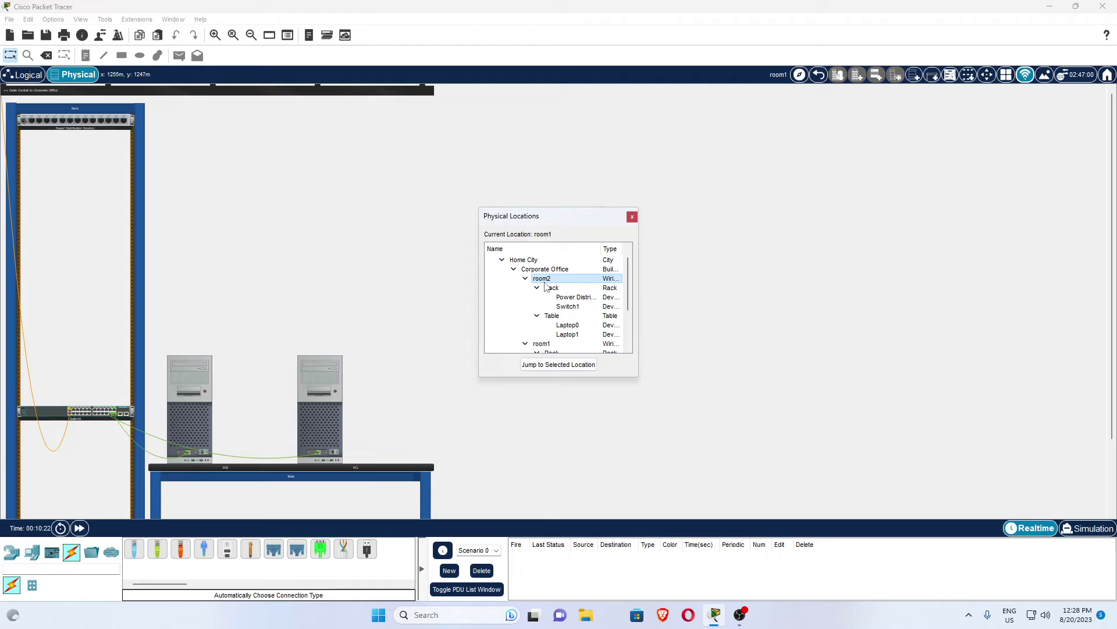
left_click(548, 287)
left_click(548, 278)
left_click(550, 365)
scroll(391, 380, "down", 1)
scroll(391, 380, "up", 1)
scroll(391, 381, "down", 1)
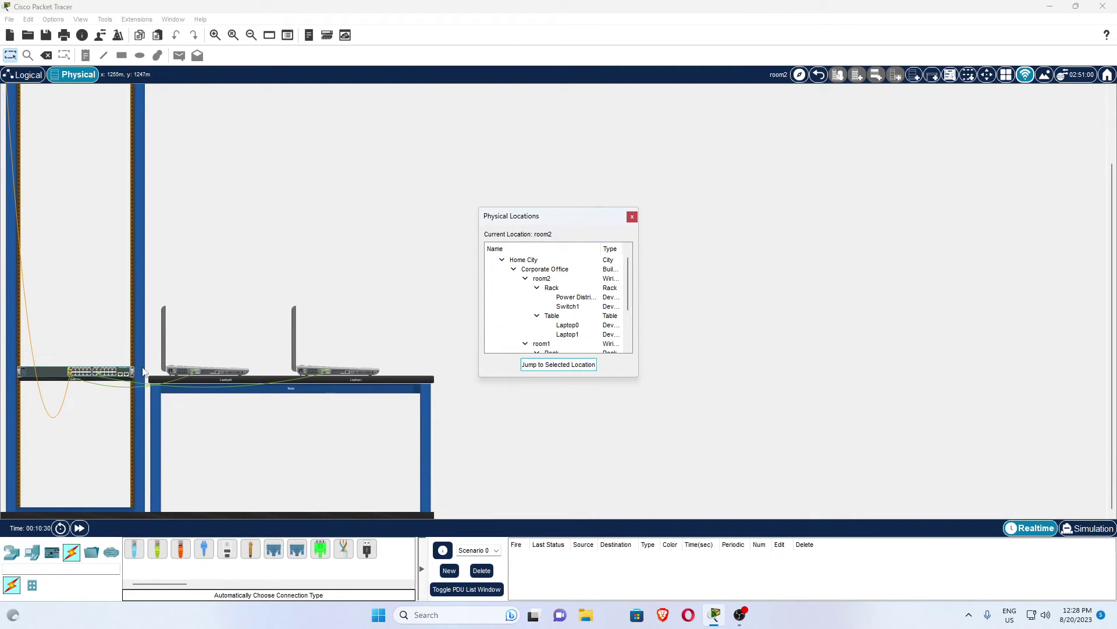
- Jump to room1 from the physical locations tree and examine its rack and cabling up close
scroll(556, 282, "down", 2)
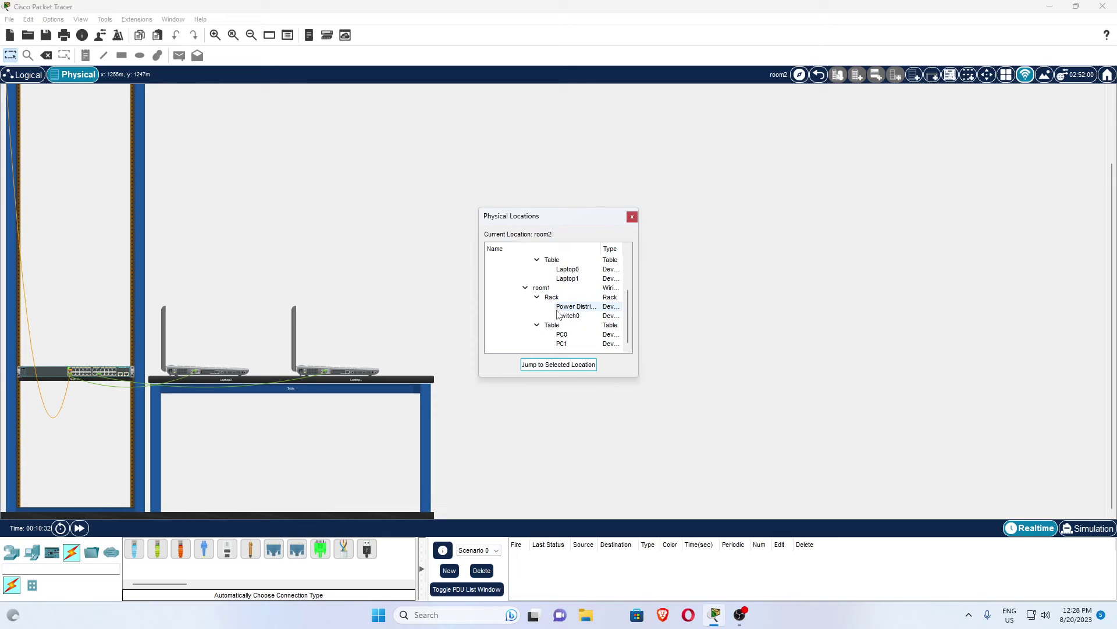
left_click(550, 289)
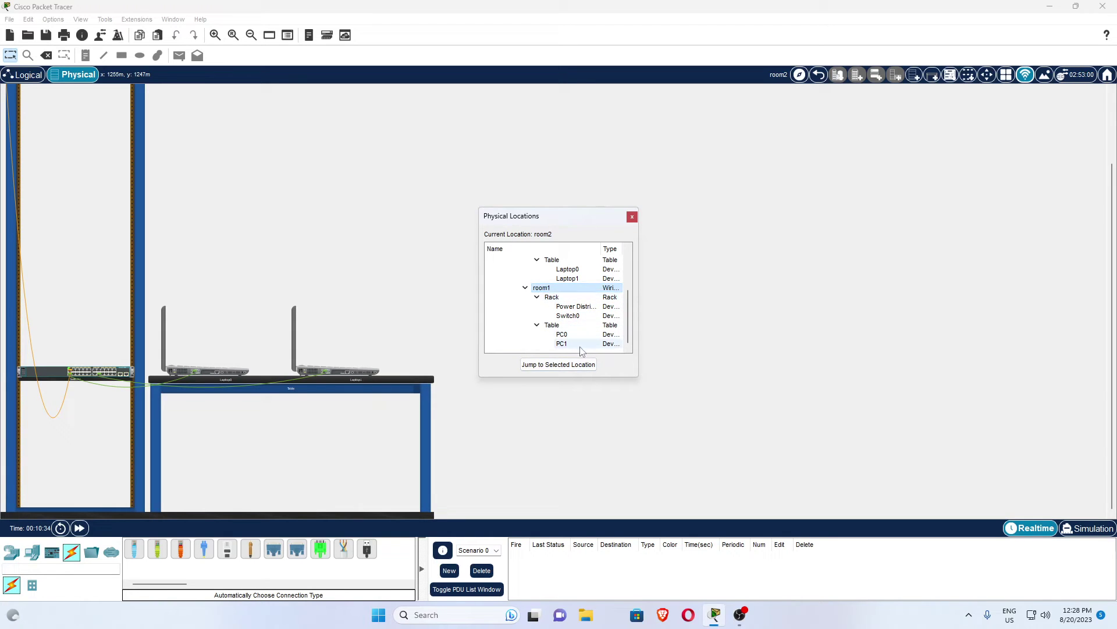
left_click(568, 364)
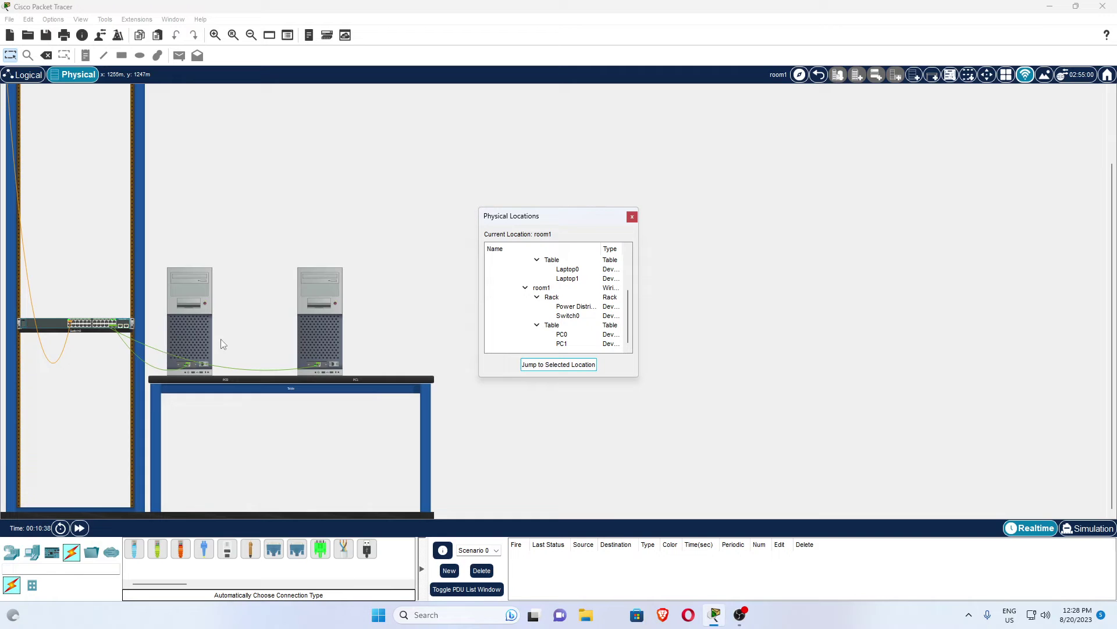
left_click(215, 35)
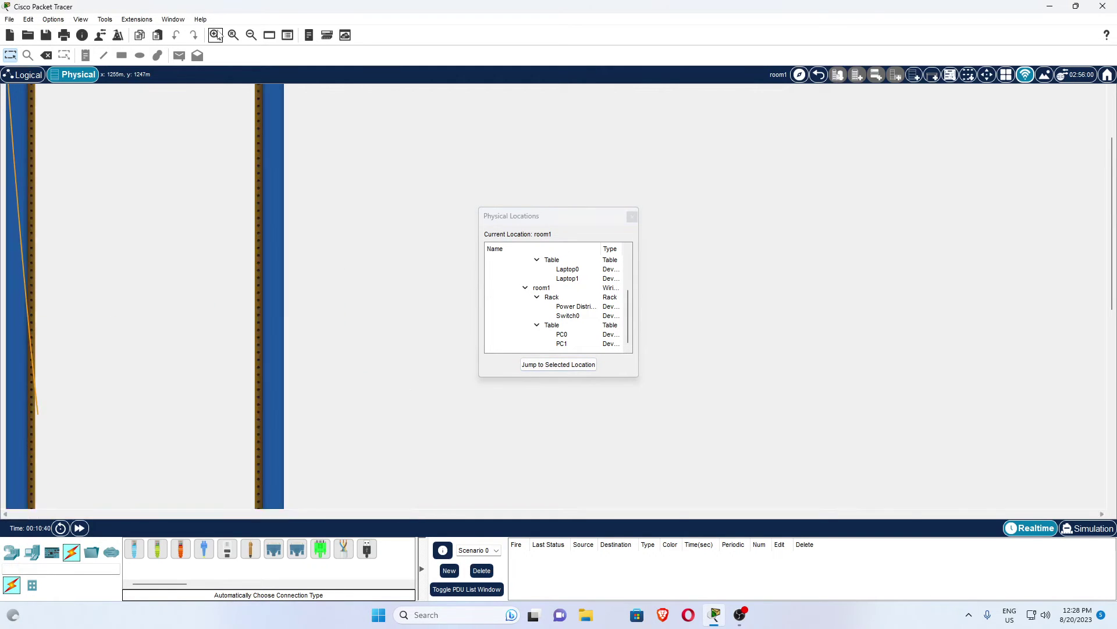
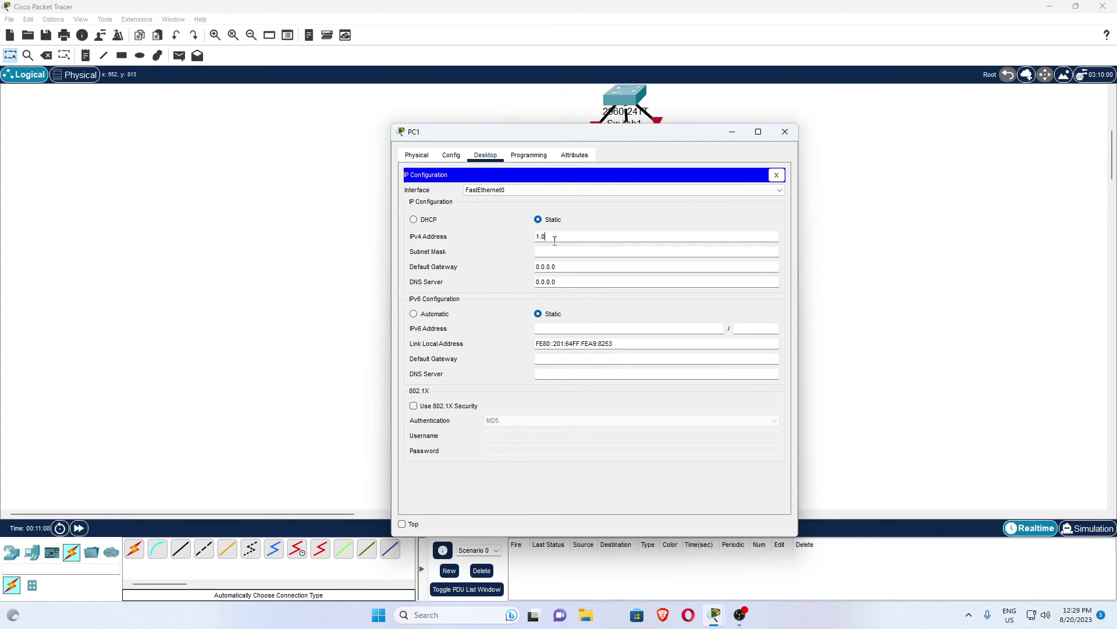
- Give PC1 the static IPv4 address 1.0.0.3 with subnet mask 255.0.0.0, and recheck its IP configuration
key("Tab")
left_click(785, 132)
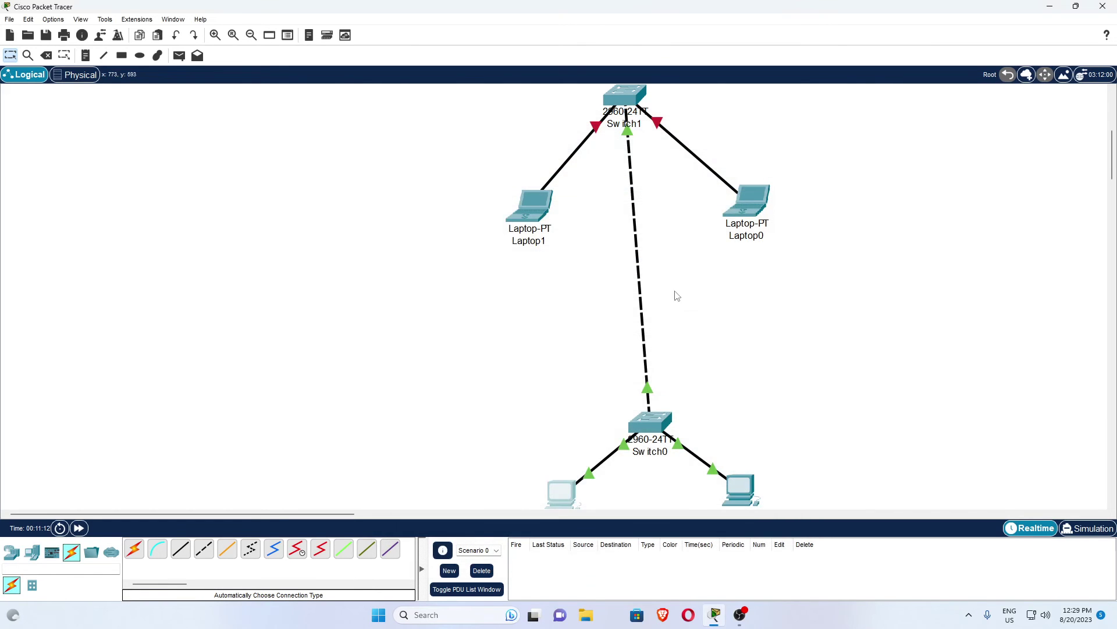
left_click(563, 492)
left_click(442, 201)
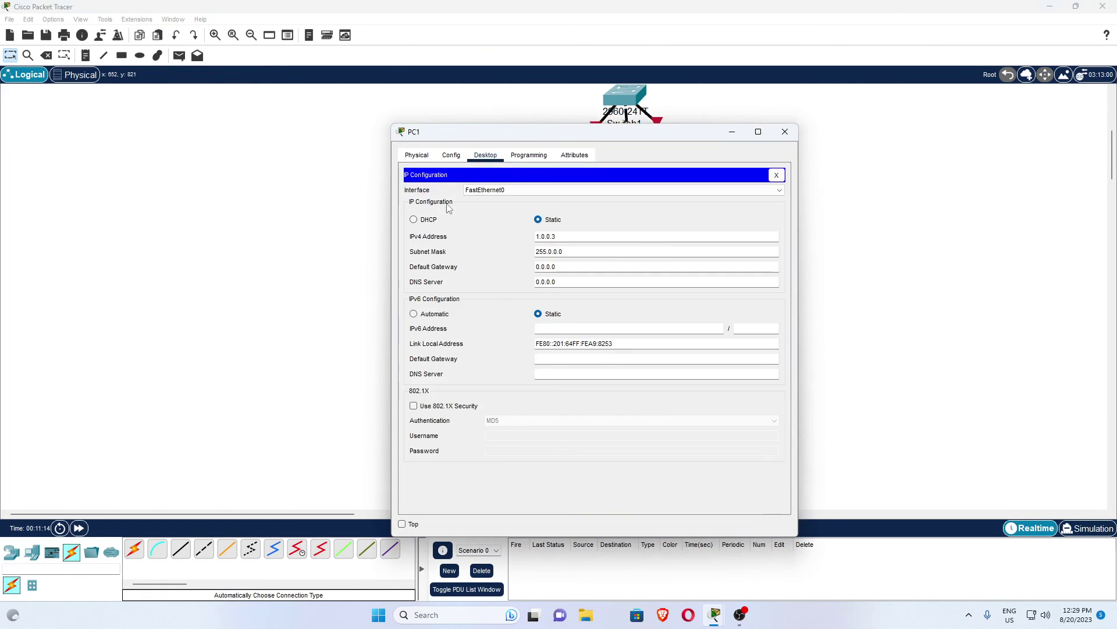
left_click(785, 132)
- Assign PC0 a static IPv4 address and subnet mask on its FastEthernet0 interface
left_click(742, 486)
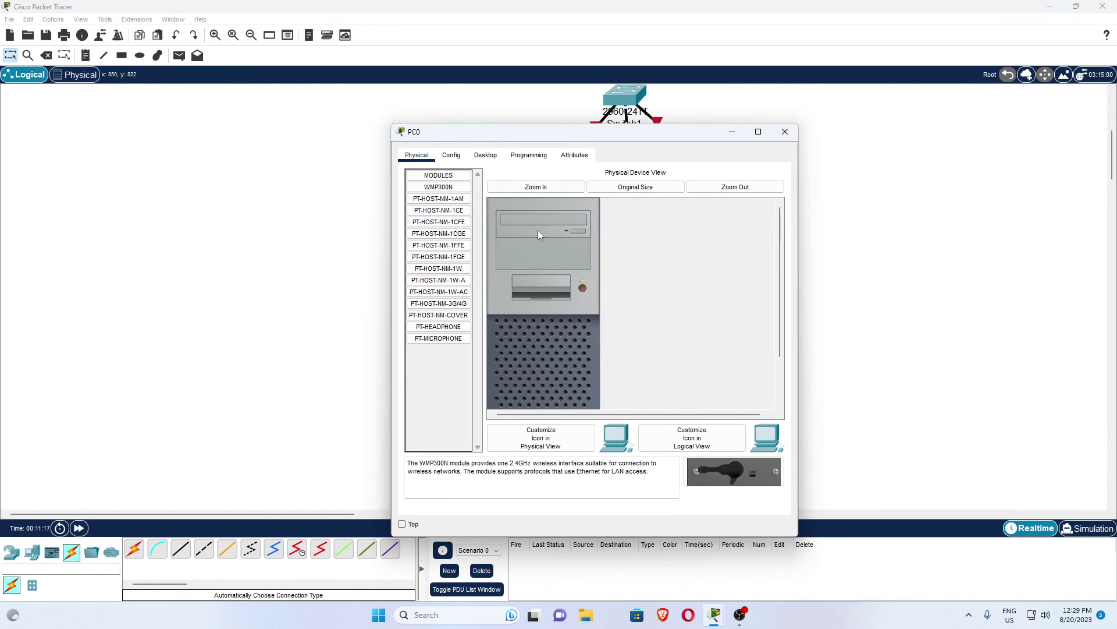
left_click(485, 154)
left_click(442, 198)
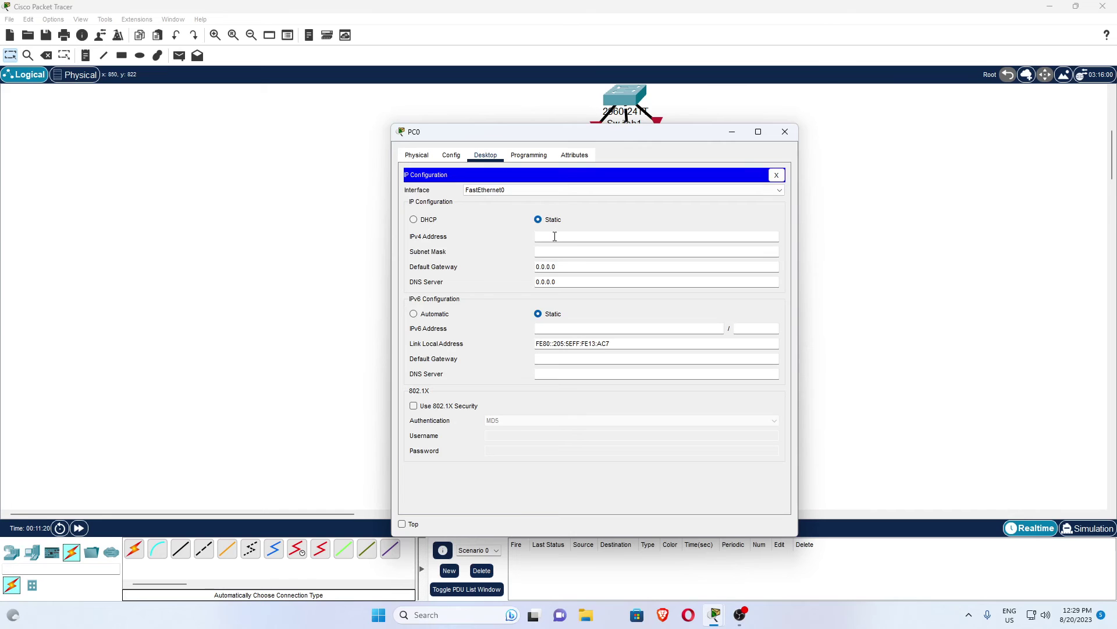
key("Tab")
left_click(785, 131)
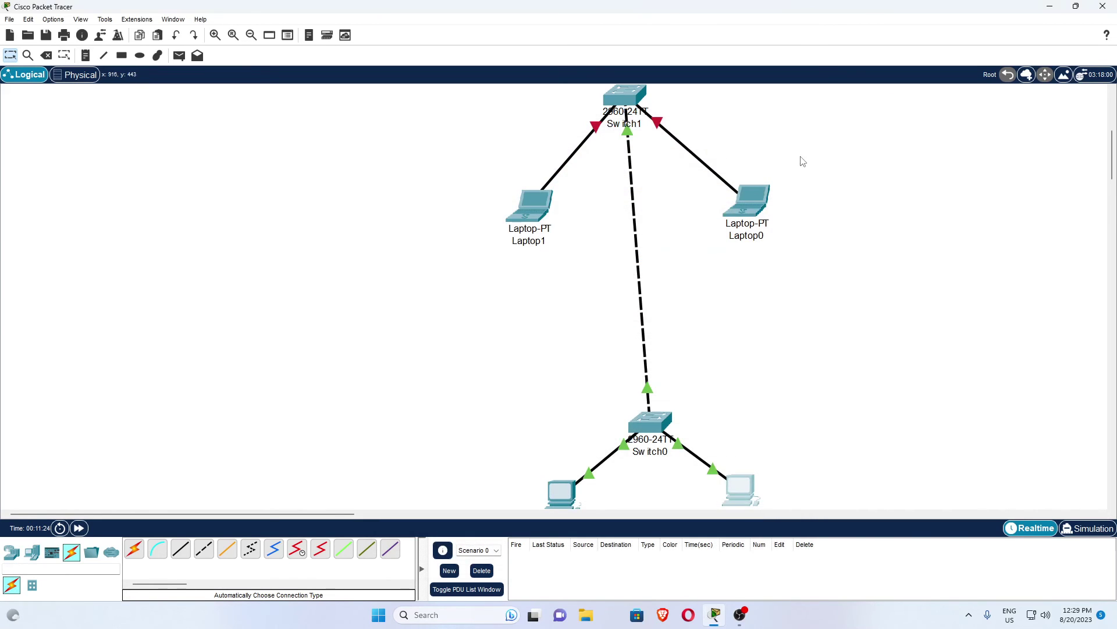
- Move Laptop1 farther out from Switch1 and raise Laptop0 to the same height on the opposite side
scroll(614, 260, "up", 3)
left_click_drag(553, 320, 496, 272)
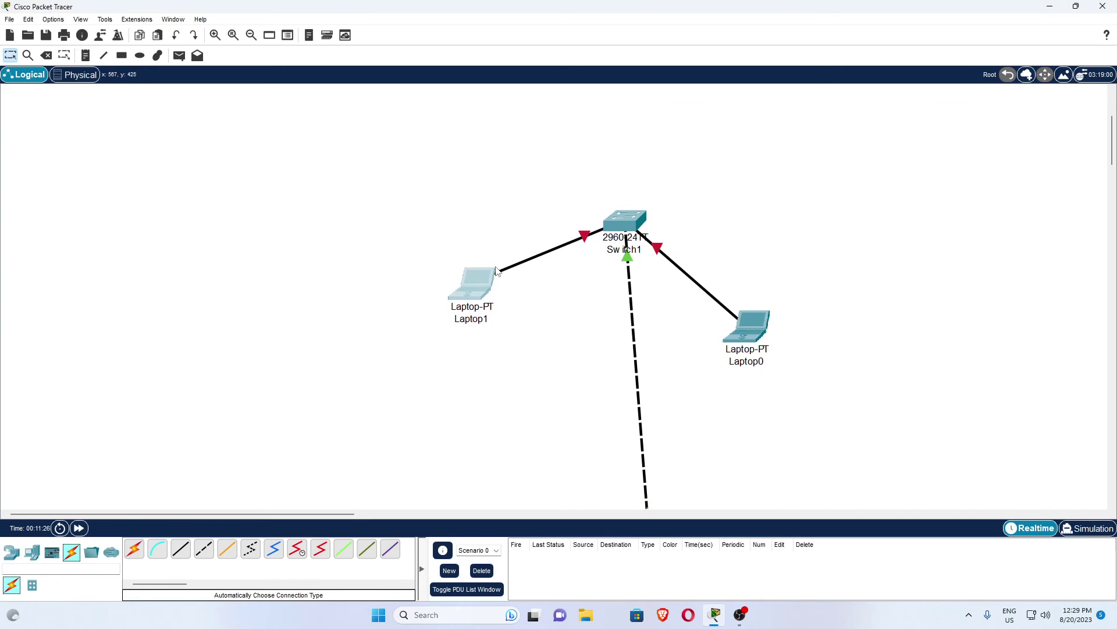
left_click_drag(755, 319, 751, 284)
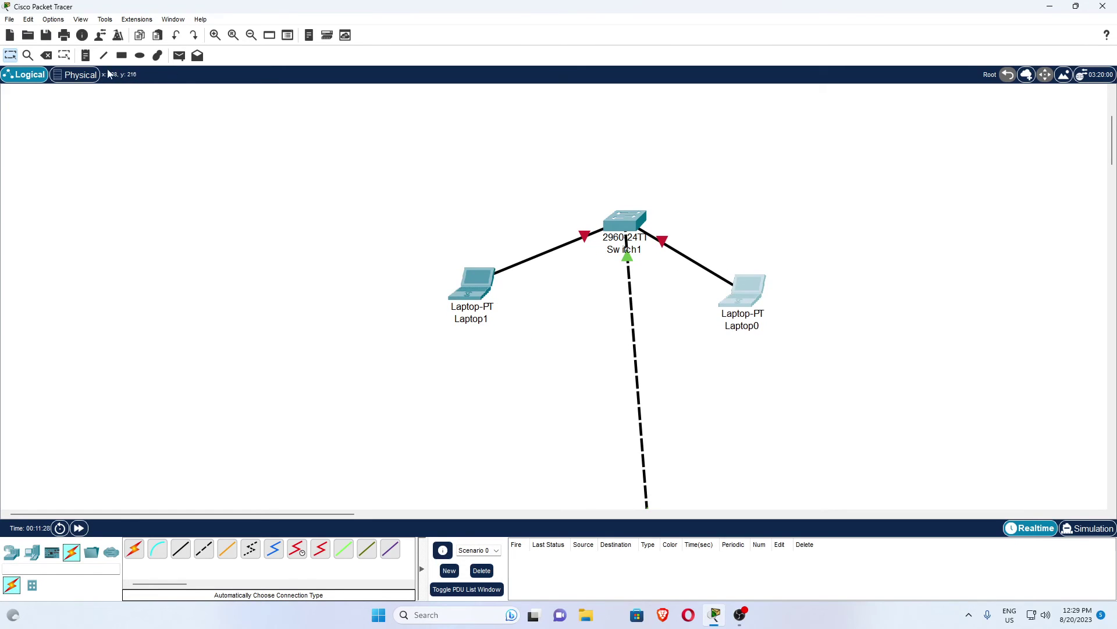
- Delete Laptop0 and the cable between Laptop1 and Switch1
left_click(46, 55)
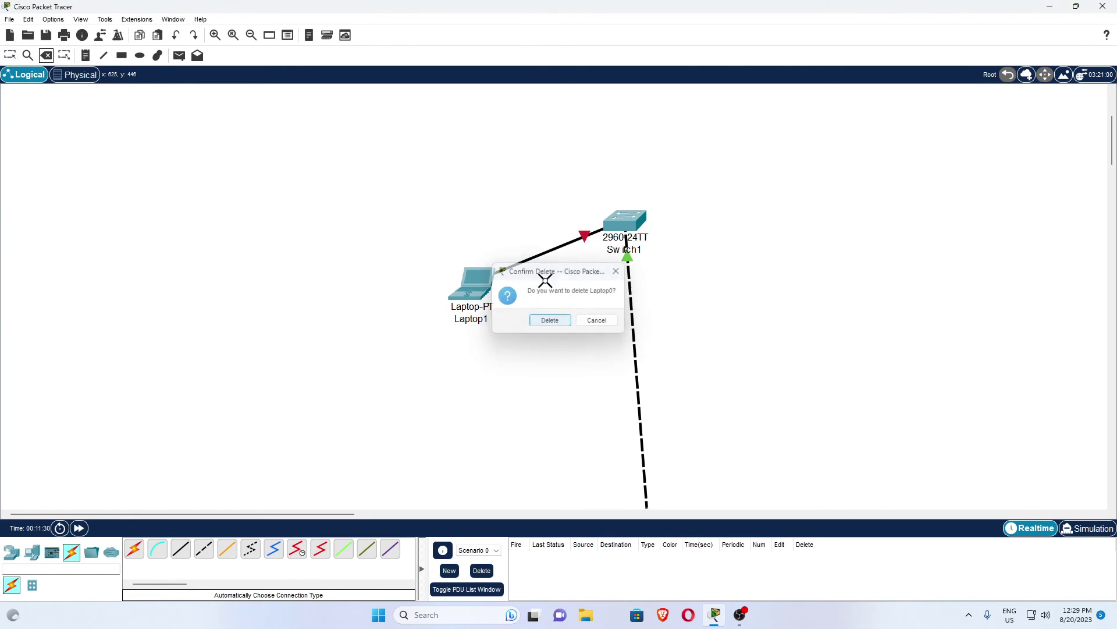
key("Return")
left_click(546, 252)
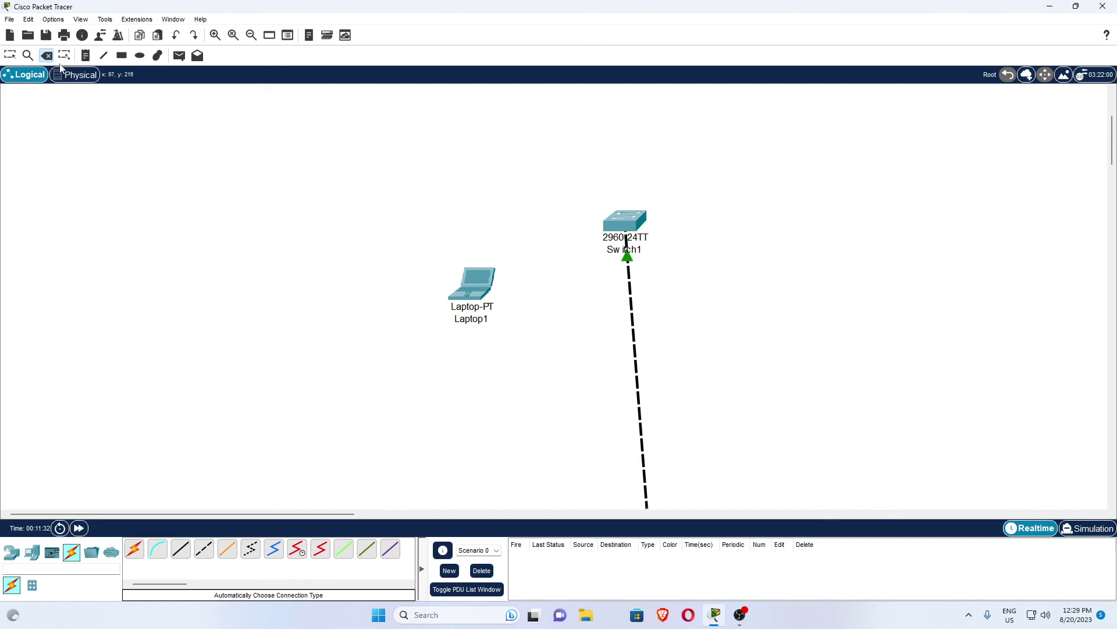
left_click(10, 55)
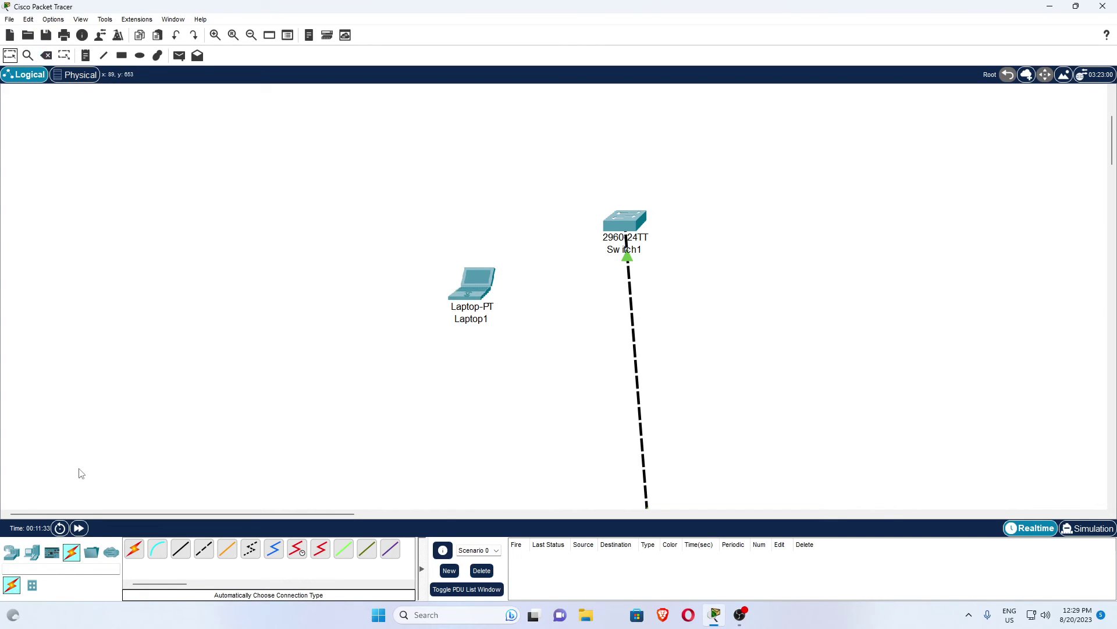
- Add a replacement laptop on the side of Switch1 opposite Laptop1
left_click(32, 552)
left_click(157, 549)
left_click(726, 302)
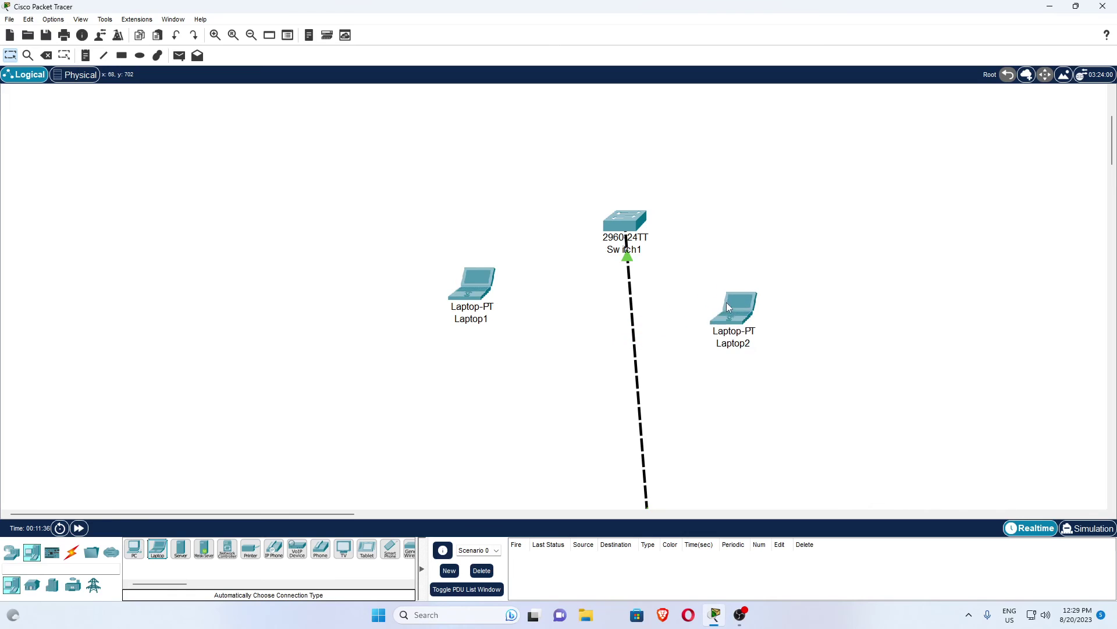
- Connect Laptop1 and the new laptop to Switch1 using the automatically chosen connection type
left_click(72, 551)
left_click(134, 548)
left_click(472, 284)
left_click(625, 228)
left_click(134, 548)
left_click(625, 228)
left_click(727, 309)
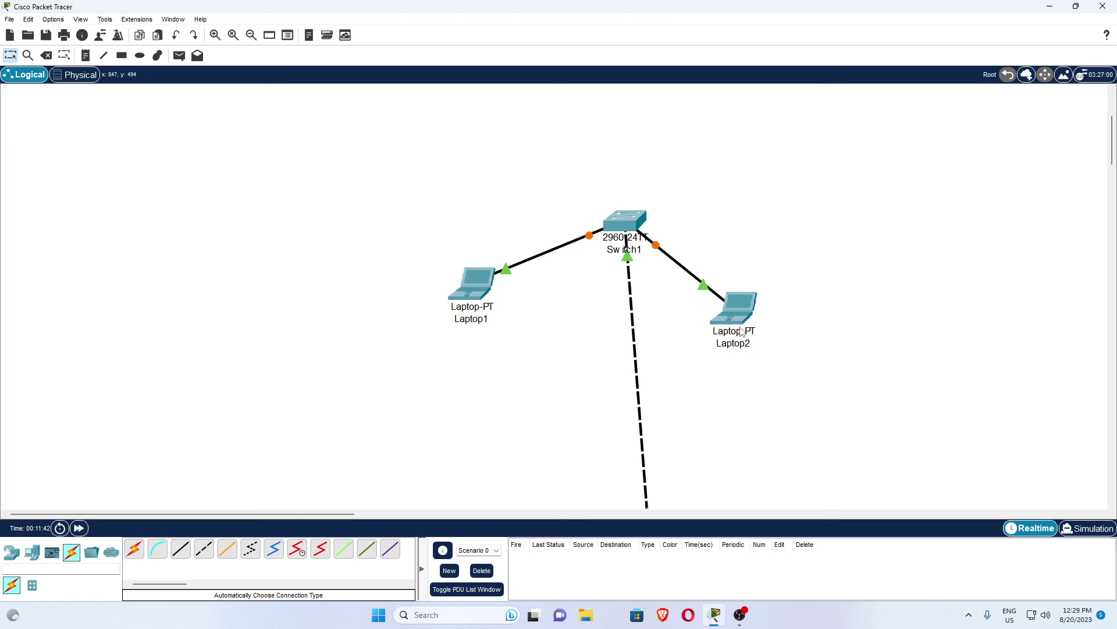
- Give Laptop2 the static IPv4 address 1.0.0.2 with subnet mask 255.0.0.0
left_click(736, 329)
left_click(486, 155)
left_click(446, 194)
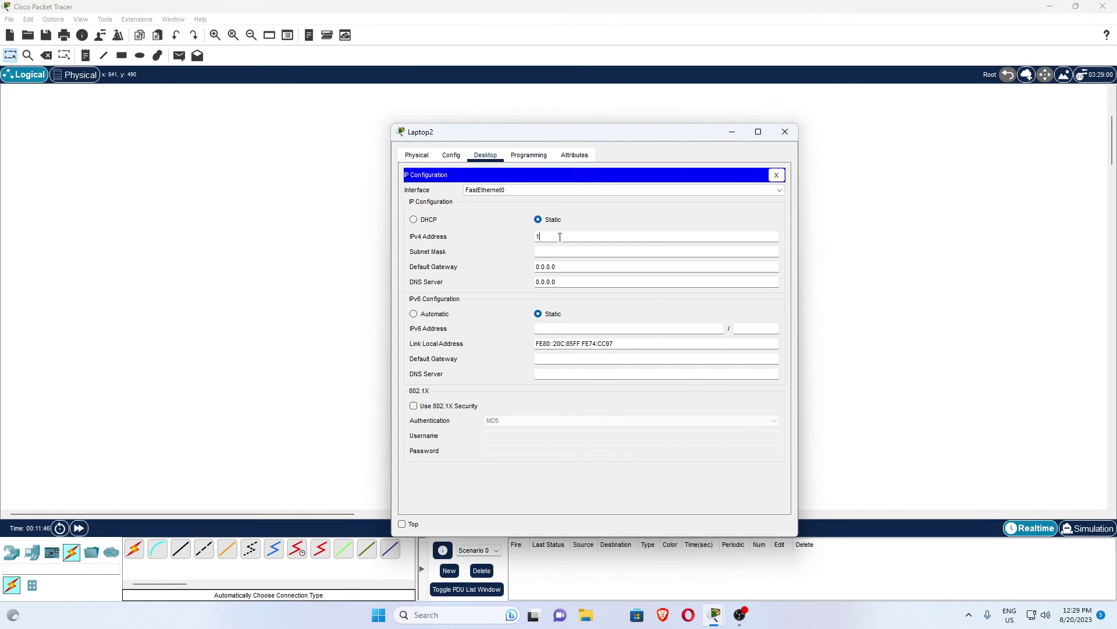
key("Tab")
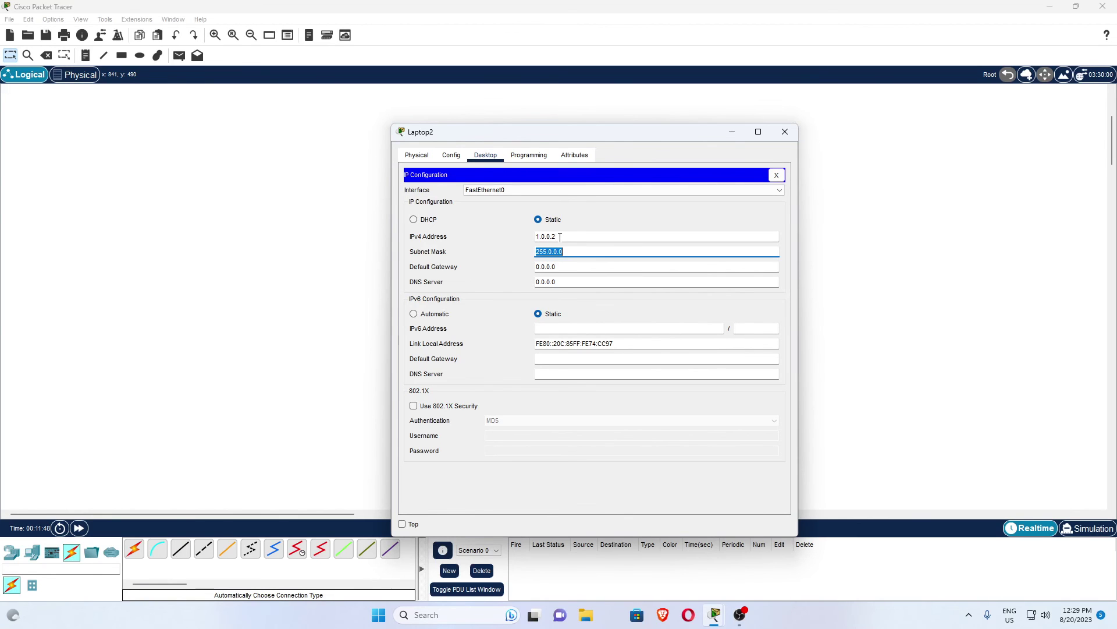
left_click(785, 132)
scroll(836, 212, "down", 5)
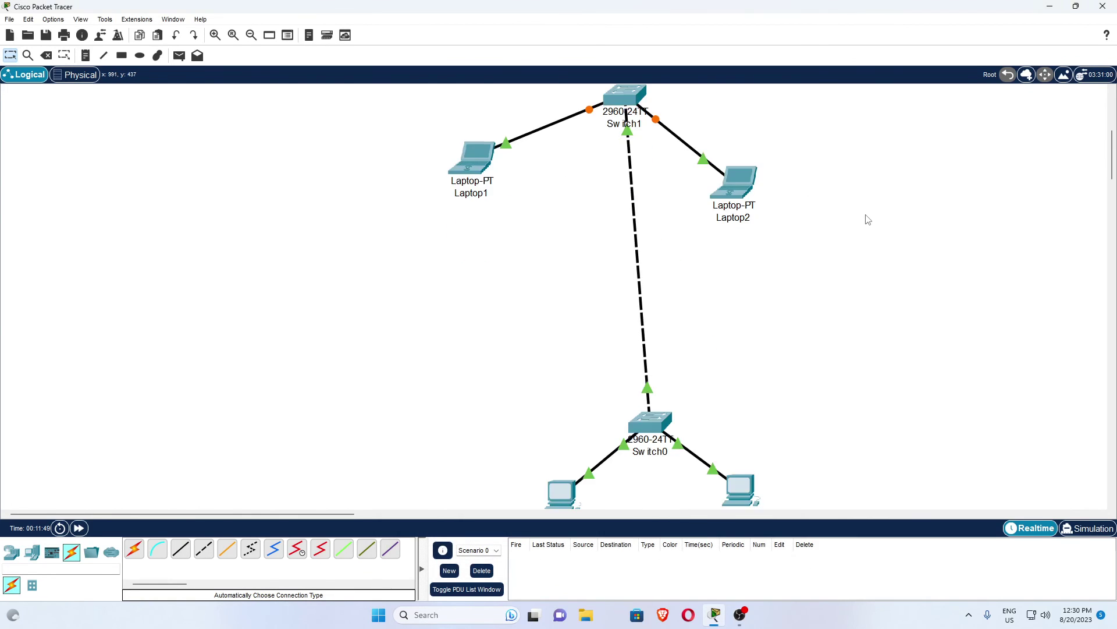
- Spread PC1 and PC0 wider apart below Switch0 and send a simple PDU from PC1 to PC0
left_click_drag(557, 322, 532, 299)
left_click_drag(743, 312, 770, 311)
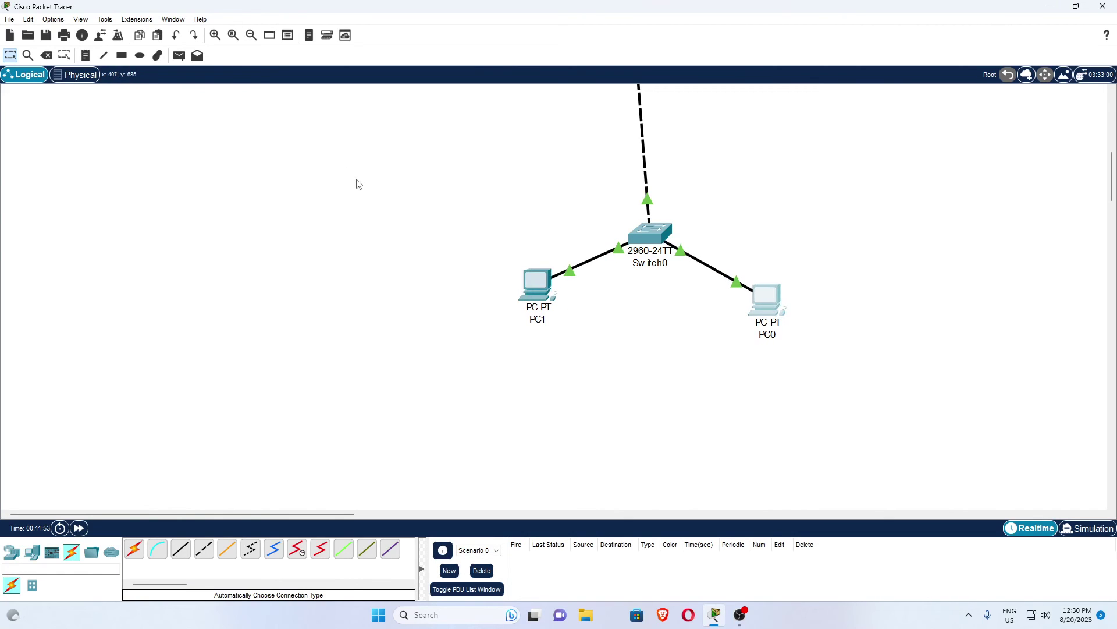
left_click(179, 55)
left_click(535, 284)
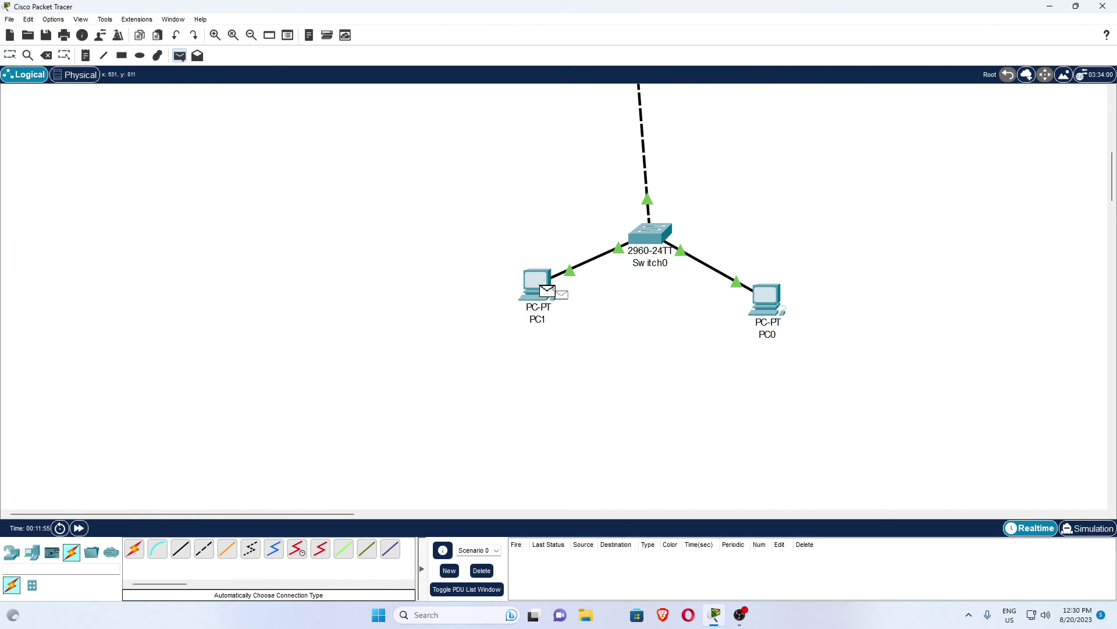
left_click(766, 298)
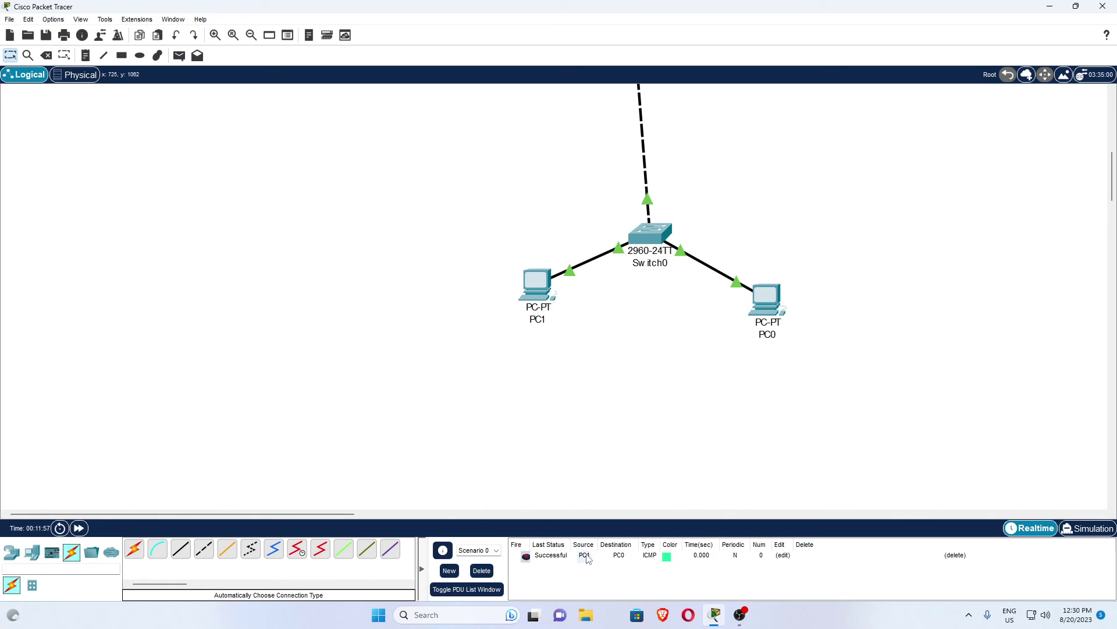
- Shift Laptop1 inward toward Switch1 and move Laptop2 up closer to the switch's level
scroll(628, 469, "up", 5)
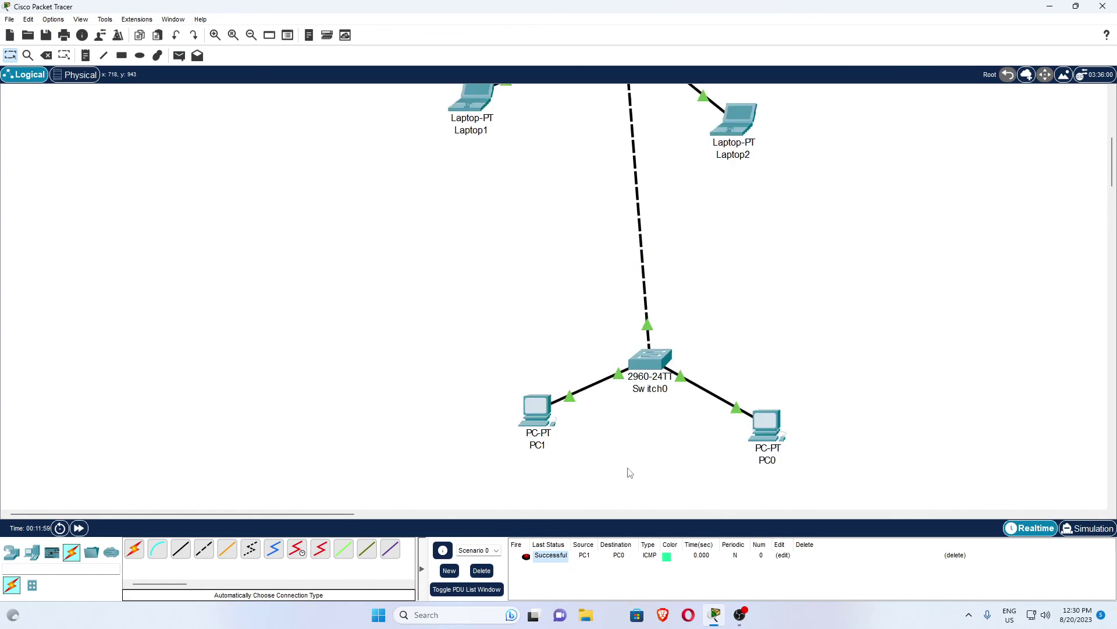
left_click_drag(498, 246, 531, 255)
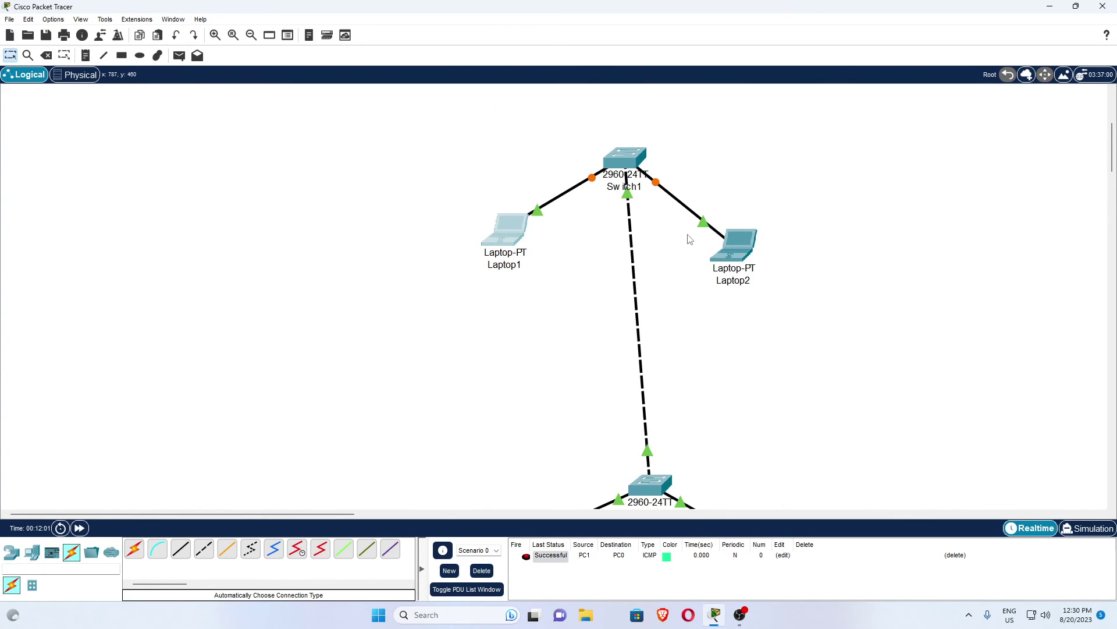
left_click_drag(735, 244, 741, 197)
- Delete the current PDU scenario and send a simple PDU from Laptop1 to PC1
scroll(756, 303, "down", 3)
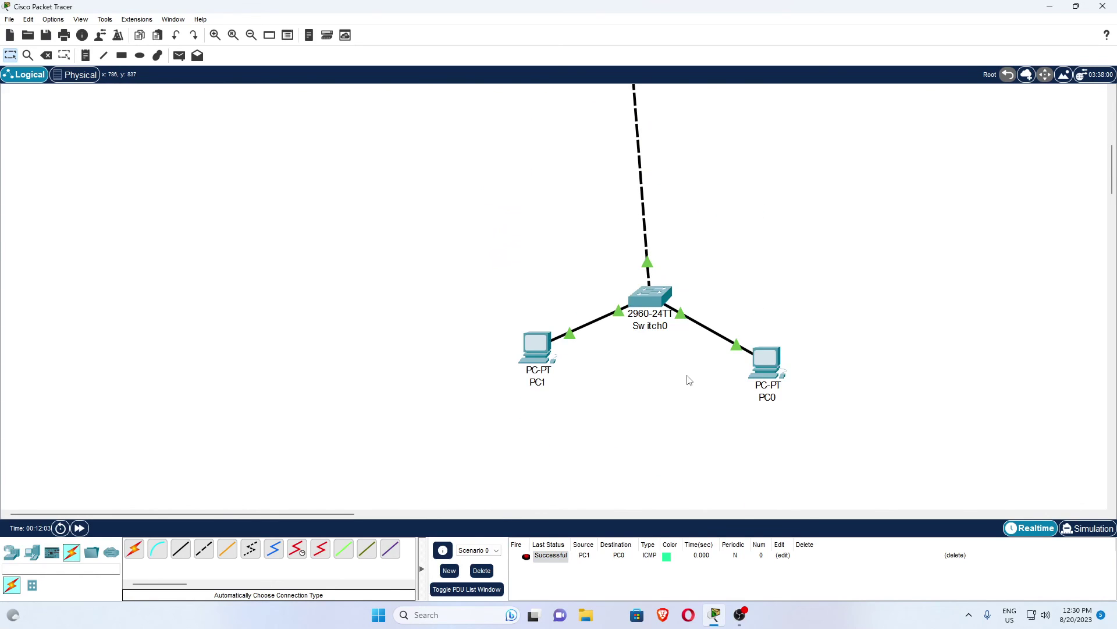
scroll(689, 380, "up", 2)
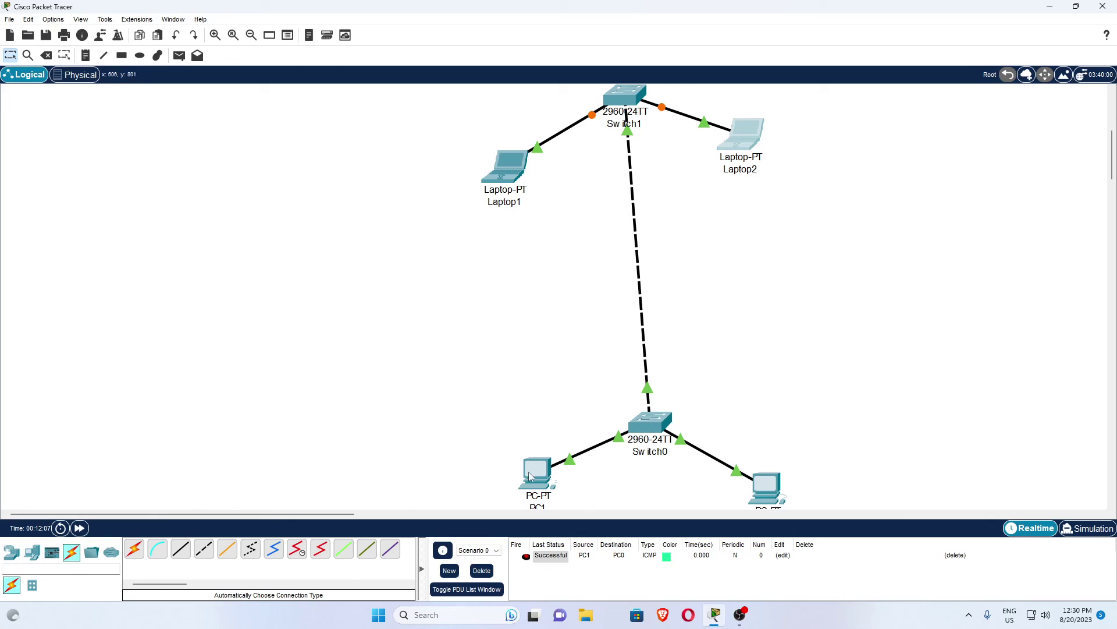
left_click(482, 570)
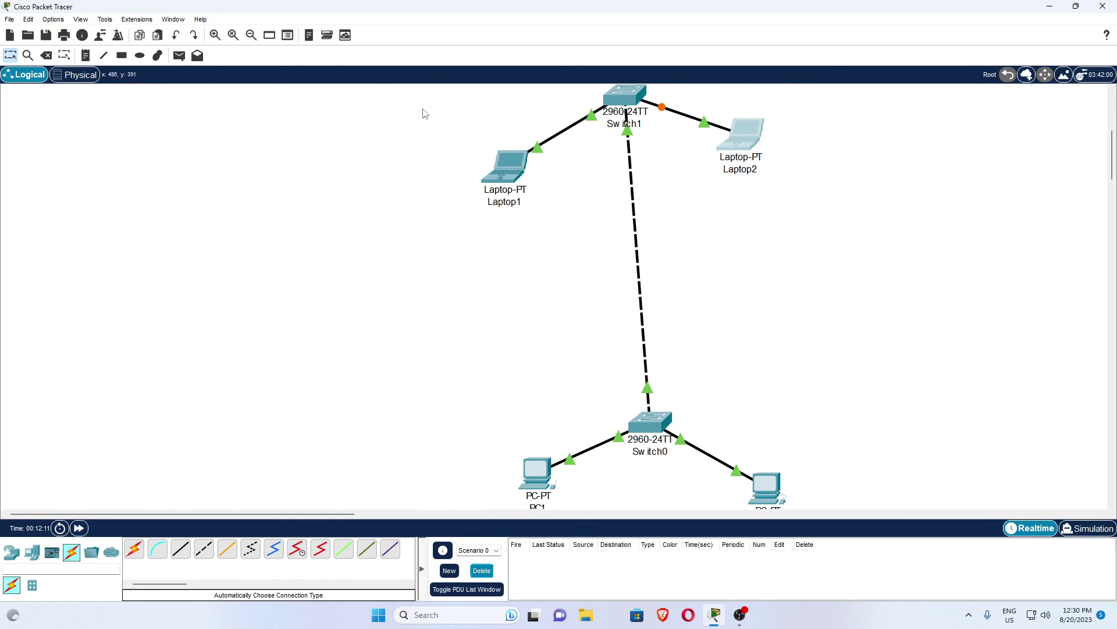
left_click(180, 56)
left_click(501, 157)
left_click(538, 471)
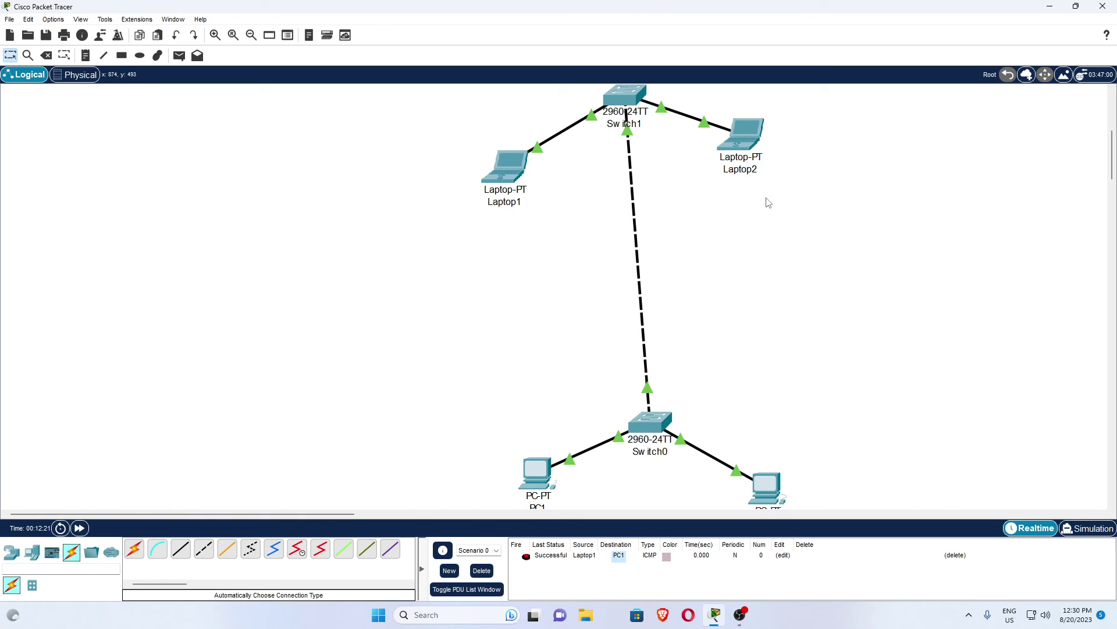
- Move Switch1 lower and arrange Laptop1 and Laptop2 closely and evenly on either side beneath it
left_click_drag(744, 133, 732, 161)
left_click_drag(629, 111, 636, 156)
left_click_drag(512, 170, 542, 189)
left_click_drag(729, 165, 730, 181)
- Move Switch0 up toward Switch1 and bring PC1 and PC0 up close beneath it on either side
left_click_drag(652, 429, 649, 374)
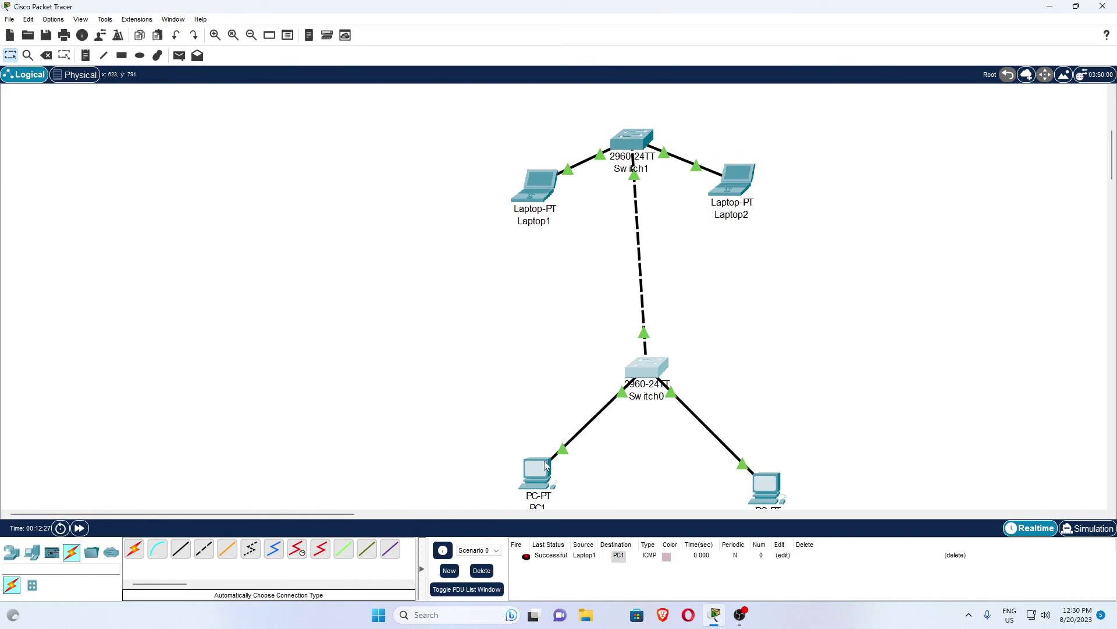
left_click_drag(536, 471, 543, 427)
left_click_drag(762, 479, 759, 418)
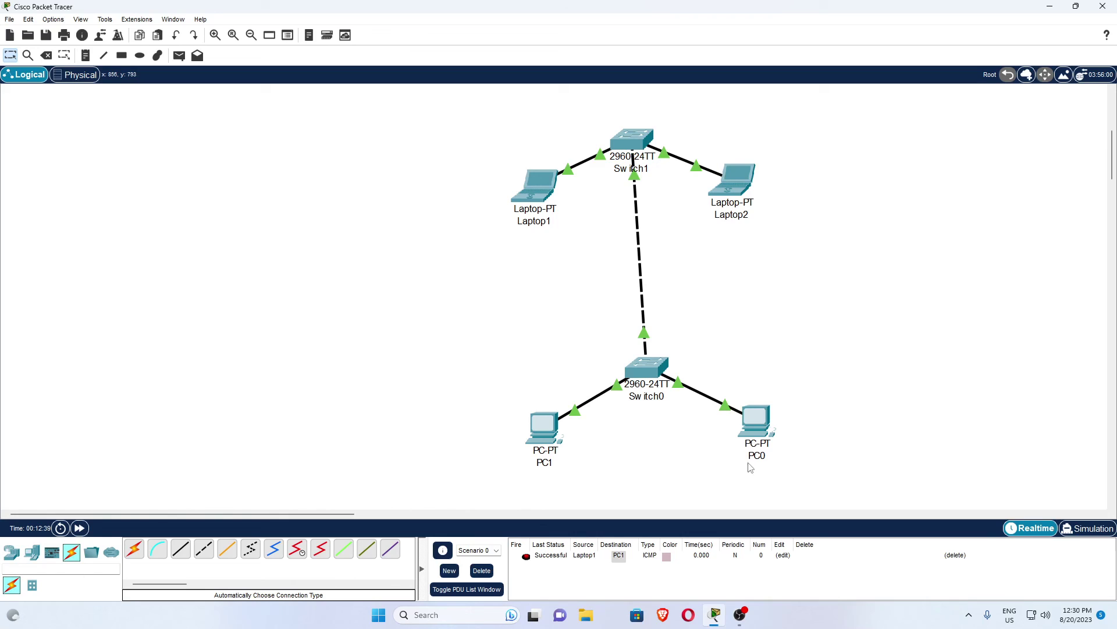
mouse_move(736, 460)
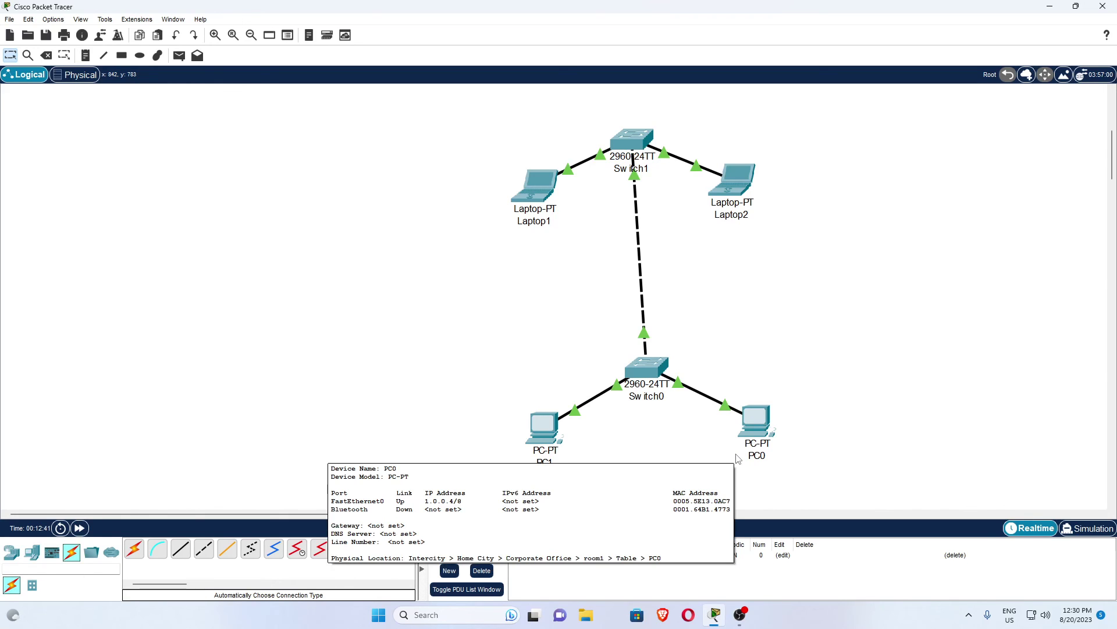